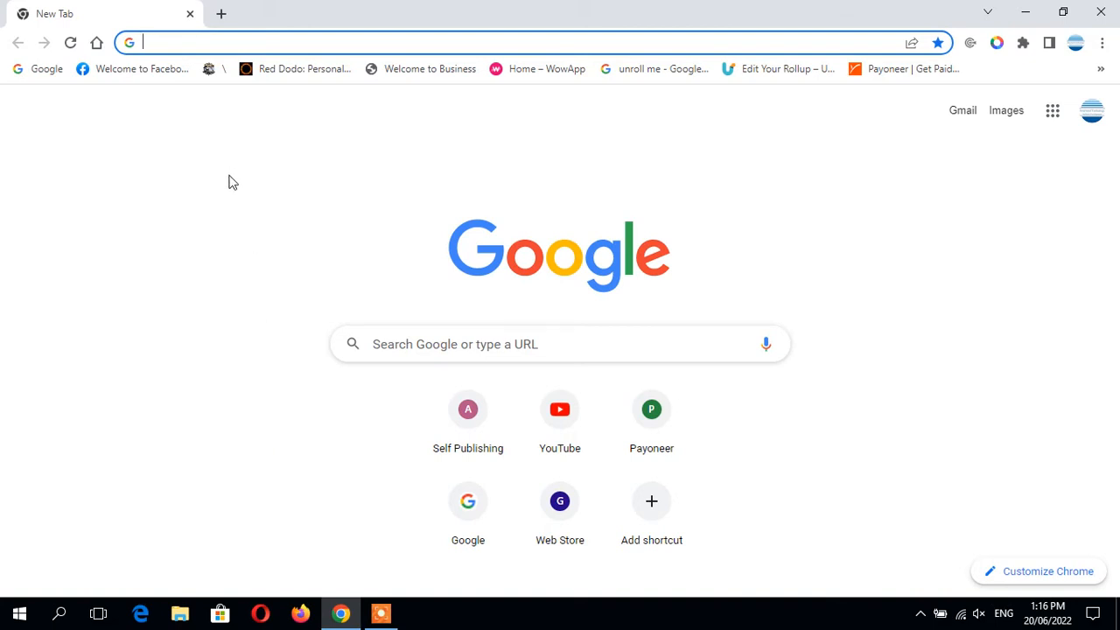
Search the web for "vista create" and open the VistaCreate website from the results
text(vista)
key(Right)
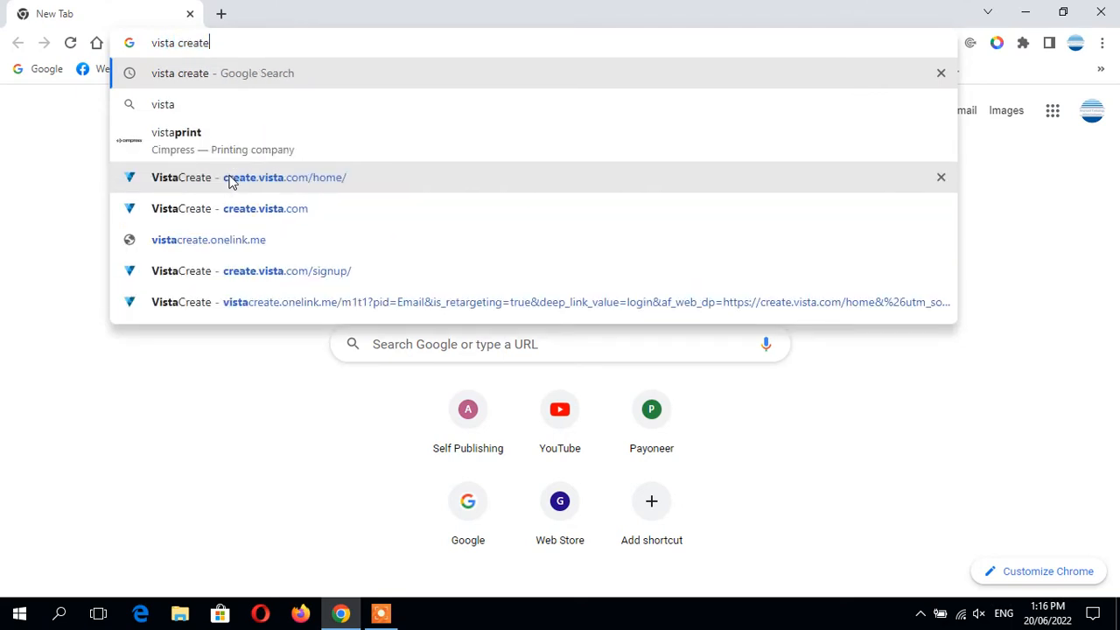
key(Return)
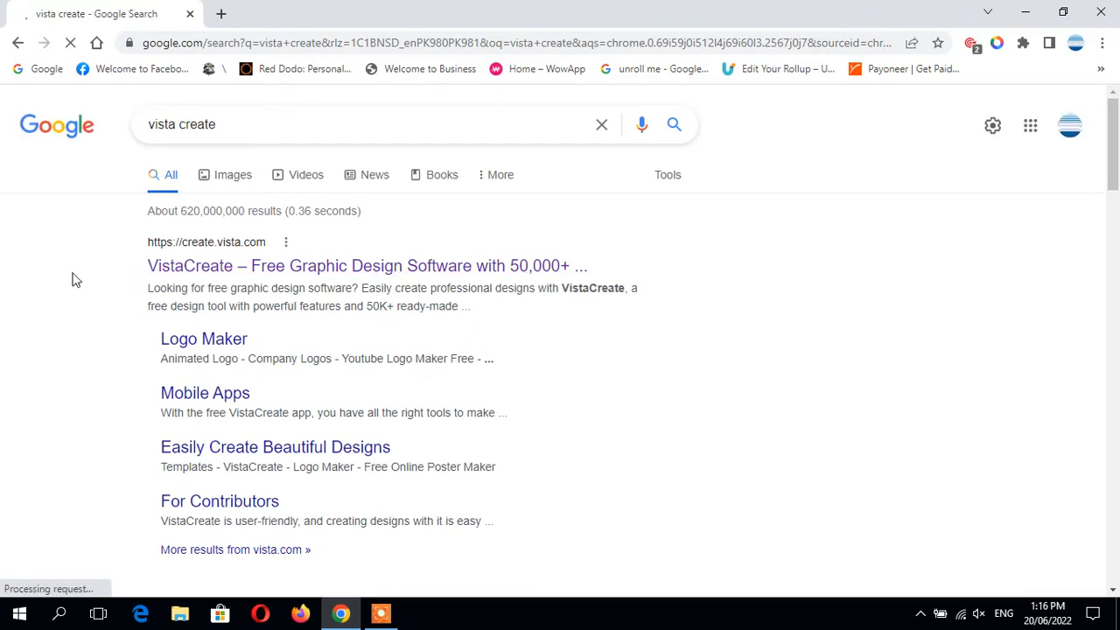
click(217, 274)
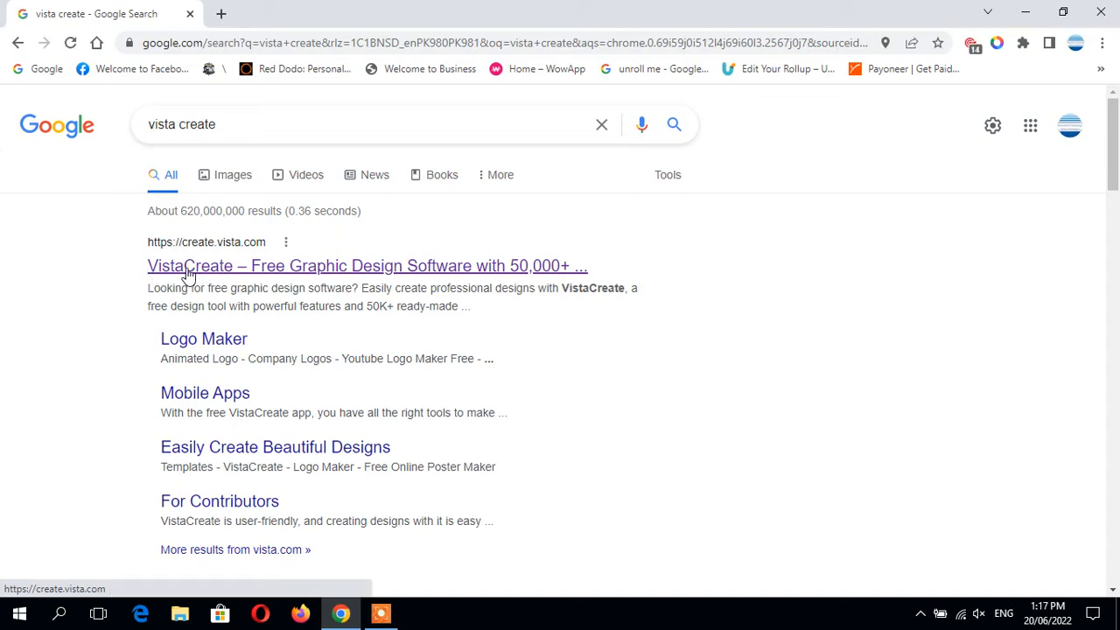
click(188, 274)
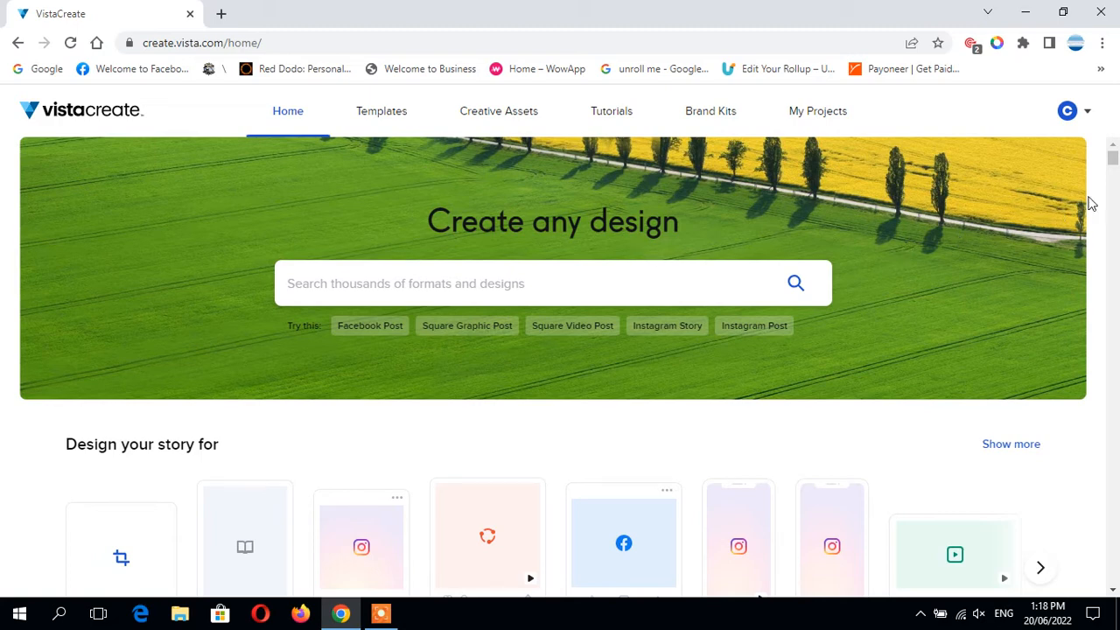
Look through the home page's template categories and the formats suggested by its design search
drag(1113, 166, 1113, 173)
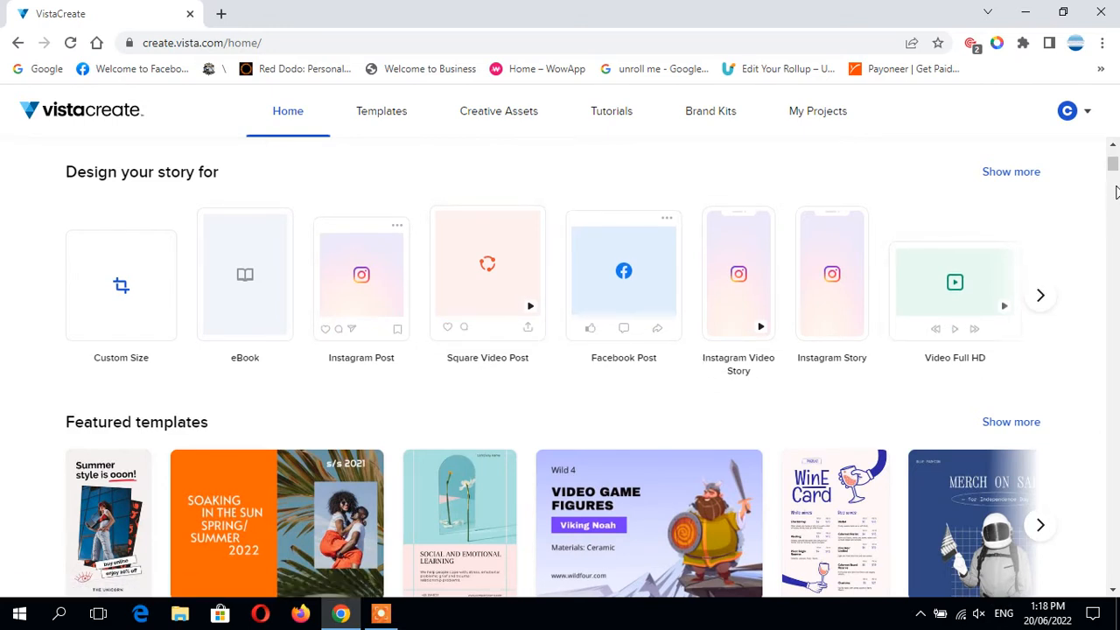
scroll(1097, 200, down, 1)
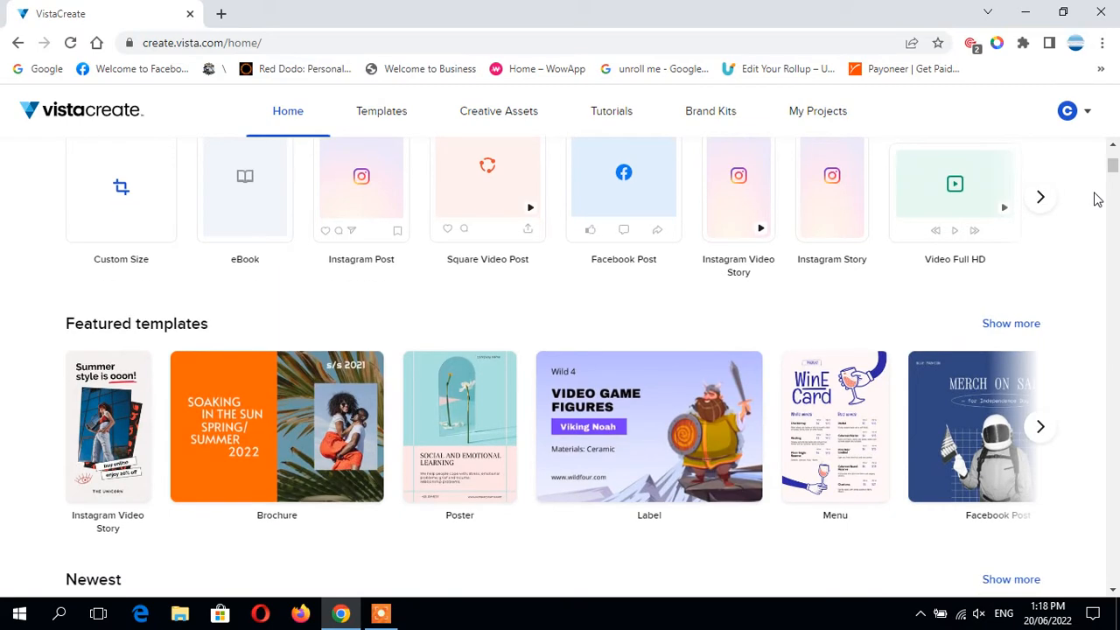
scroll(1097, 199, down, 5)
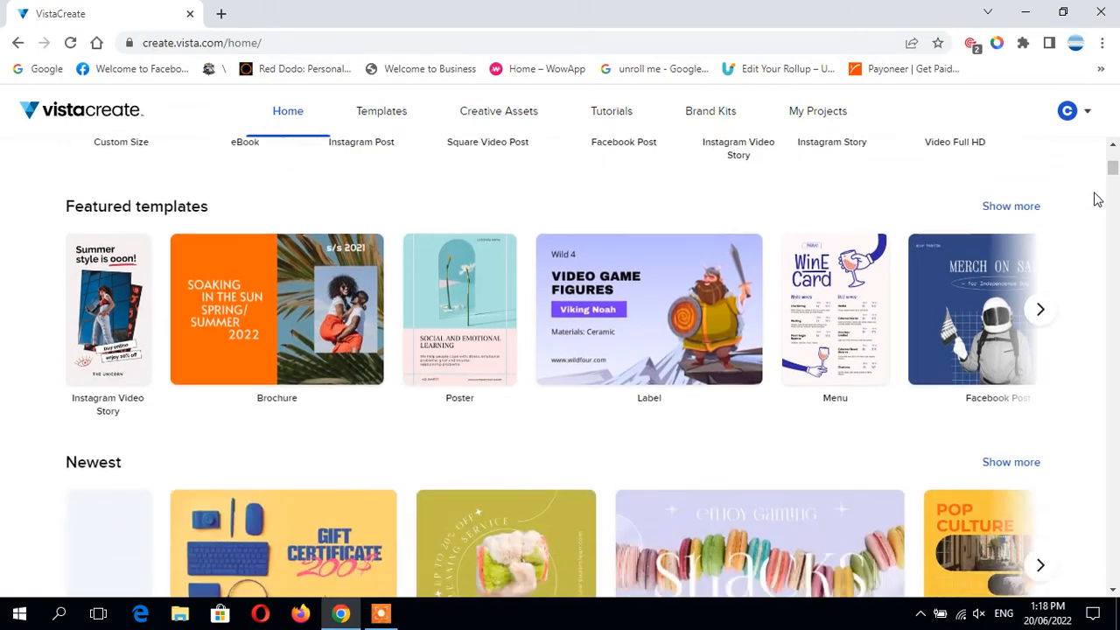
scroll(1097, 200, down, 2)
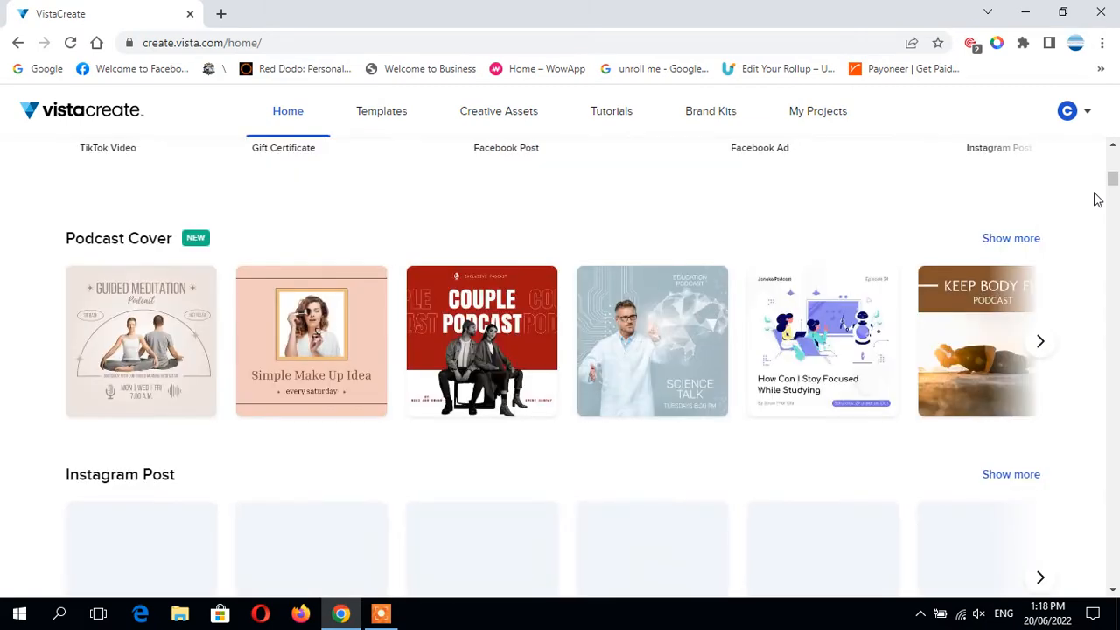
scroll(1097, 200, down, 5)
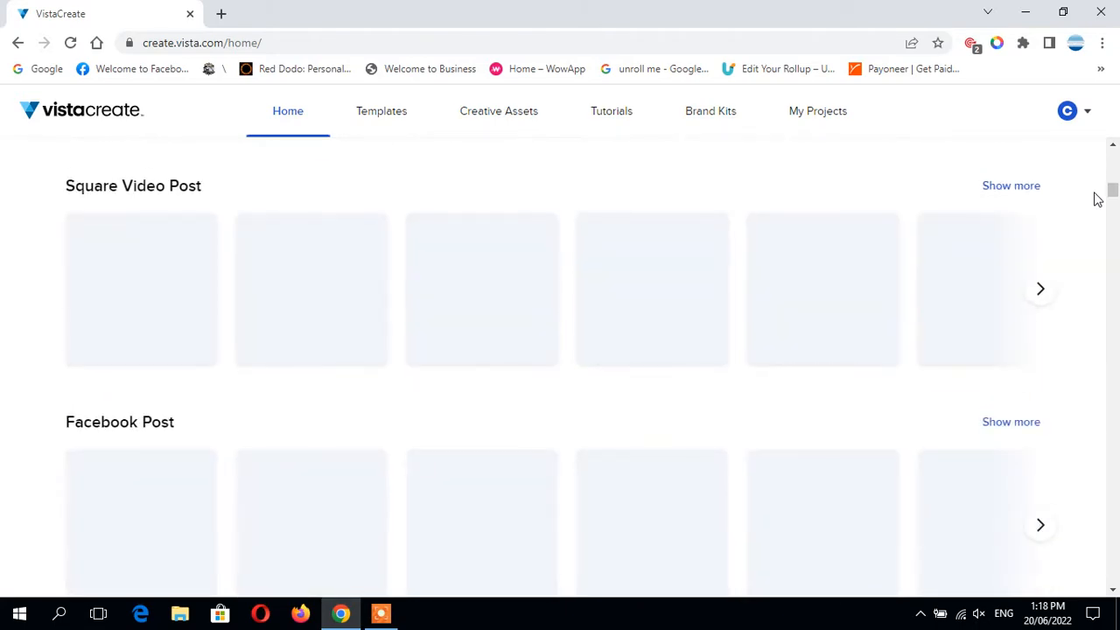
scroll(1097, 199, down, 5)
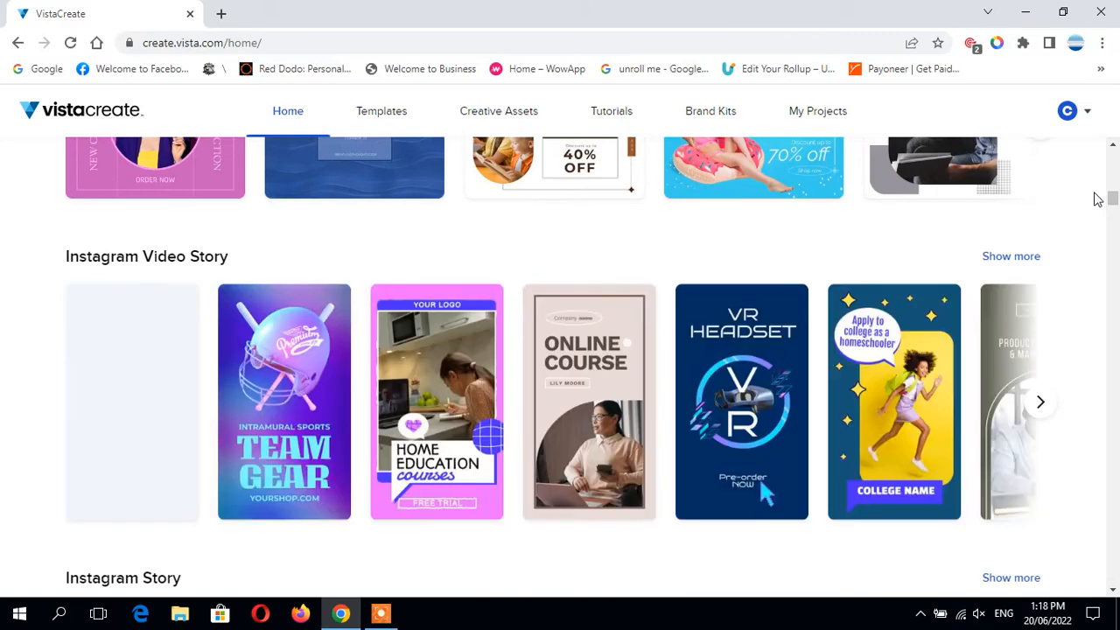
scroll(1097, 199, up, 10)
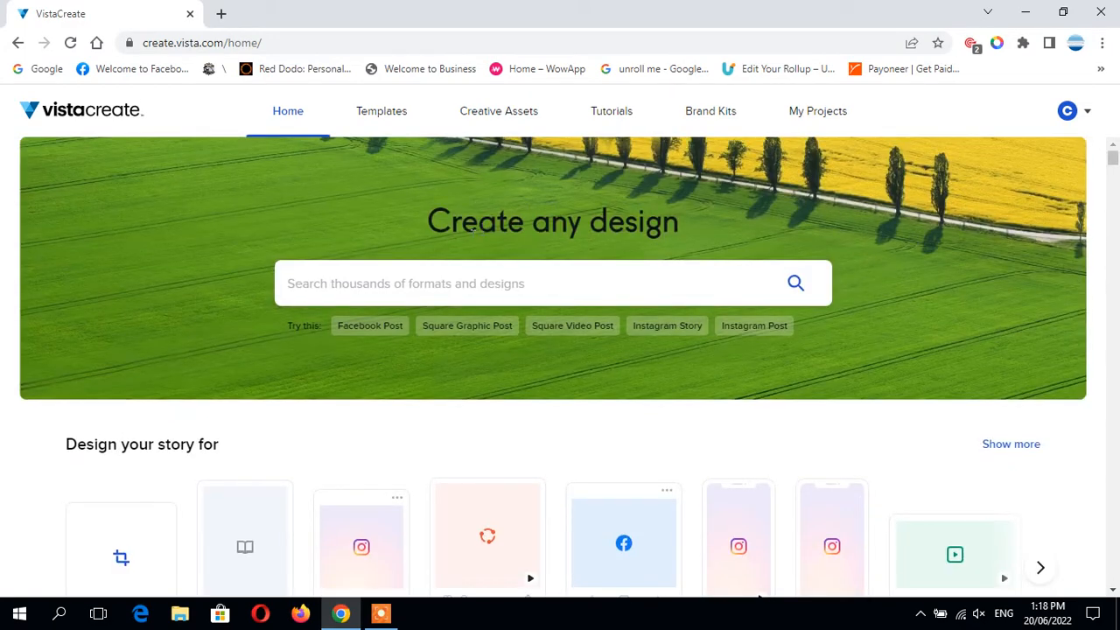
click(369, 292)
scroll(1113, 161, down, 3)
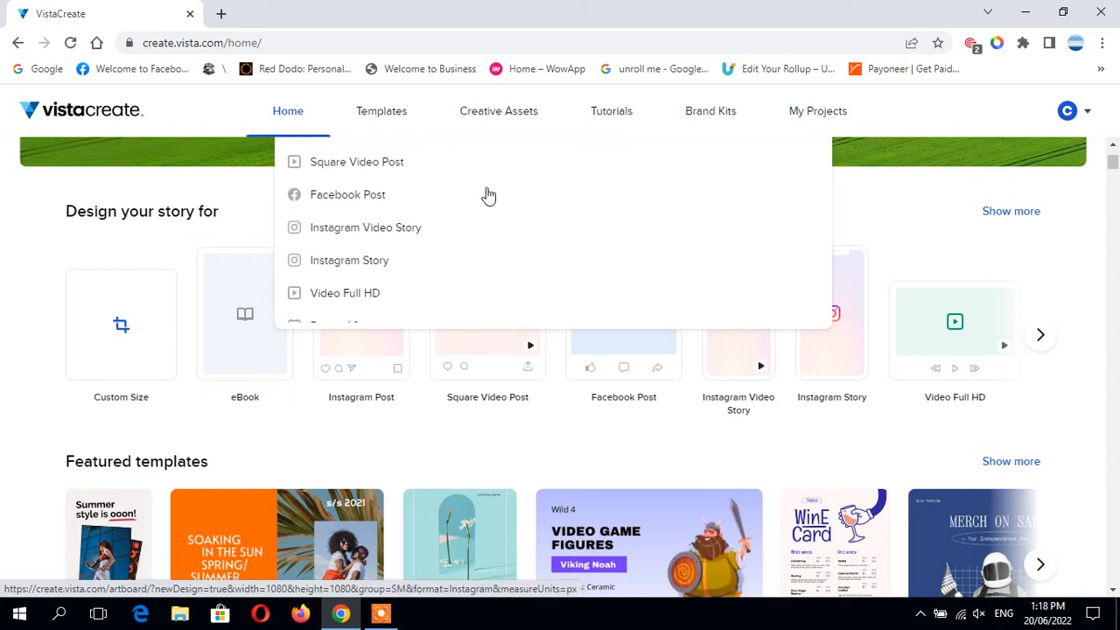
click(945, 210)
scroll(1113, 175, up, 3)
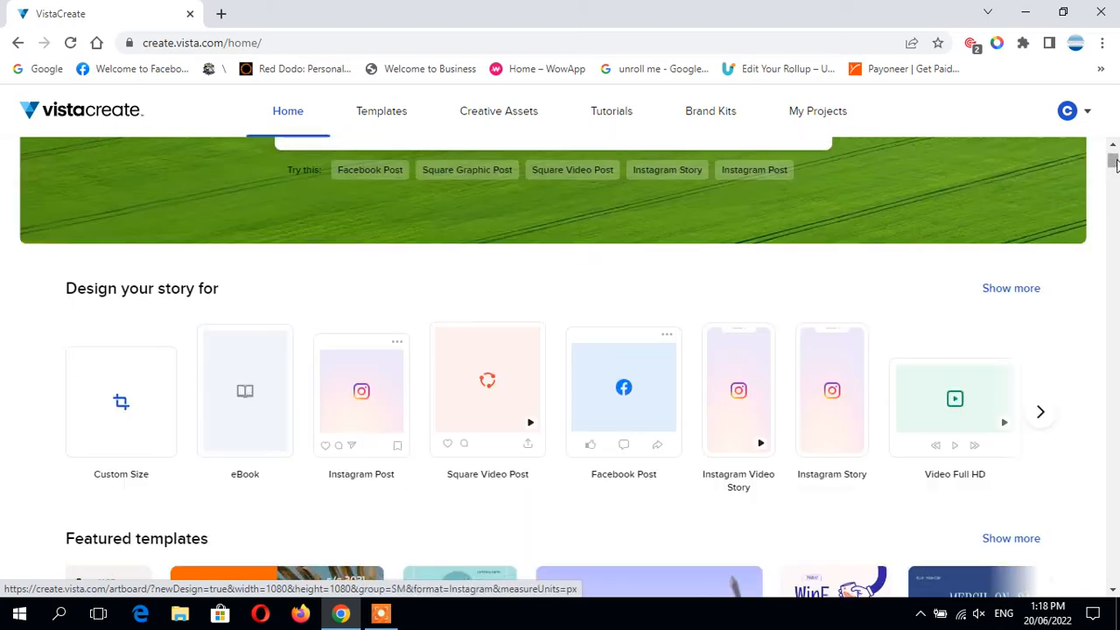
Open the template library, search for "ebook" and show the templates in the eBook format
click(376, 117)
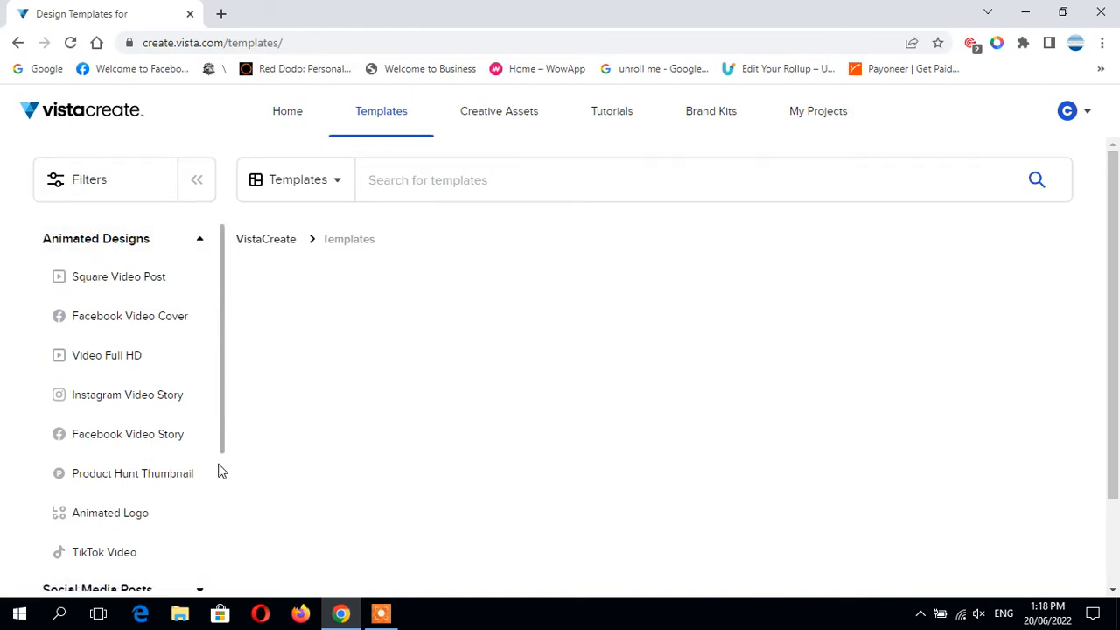
scroll(220, 478, down, 3)
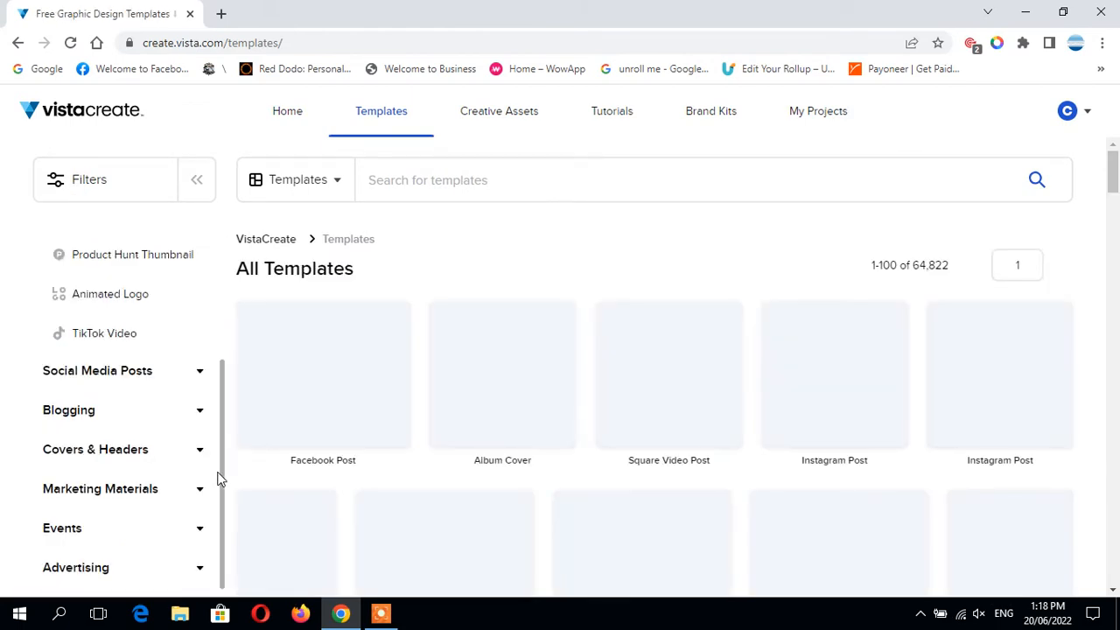
click(423, 183)
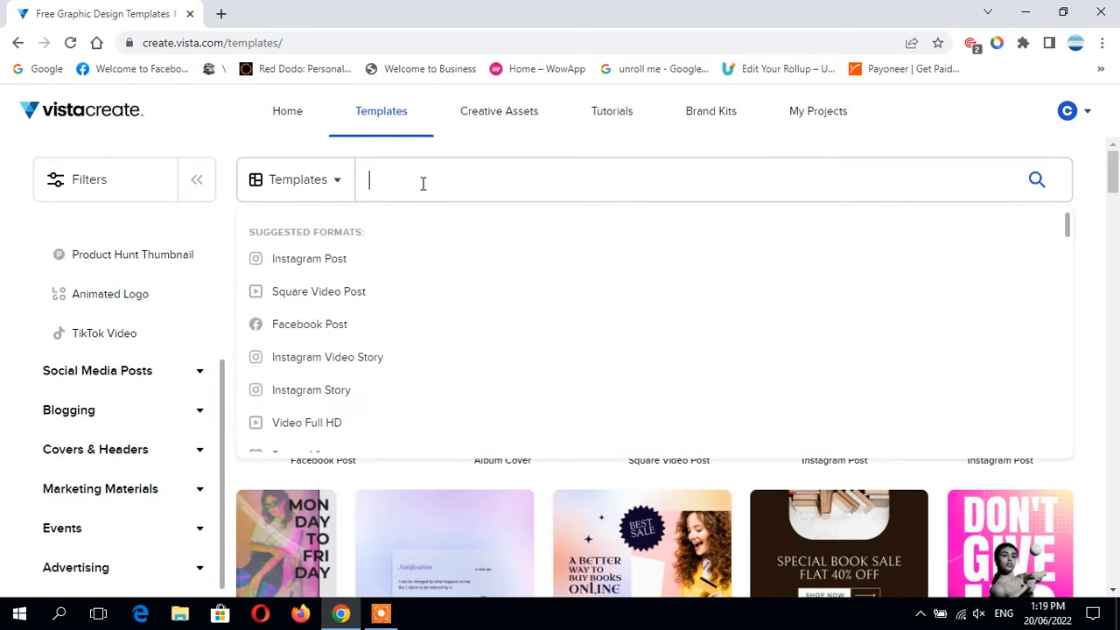
text(ebbo)
key(BackSpace)
key(BackSpace)
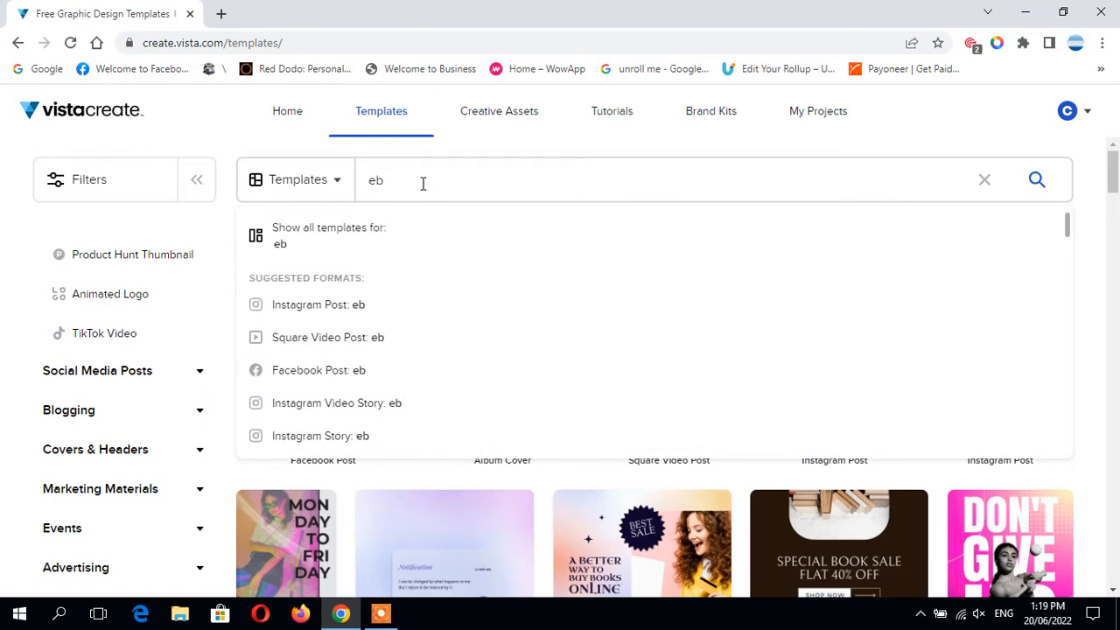
text(ook)
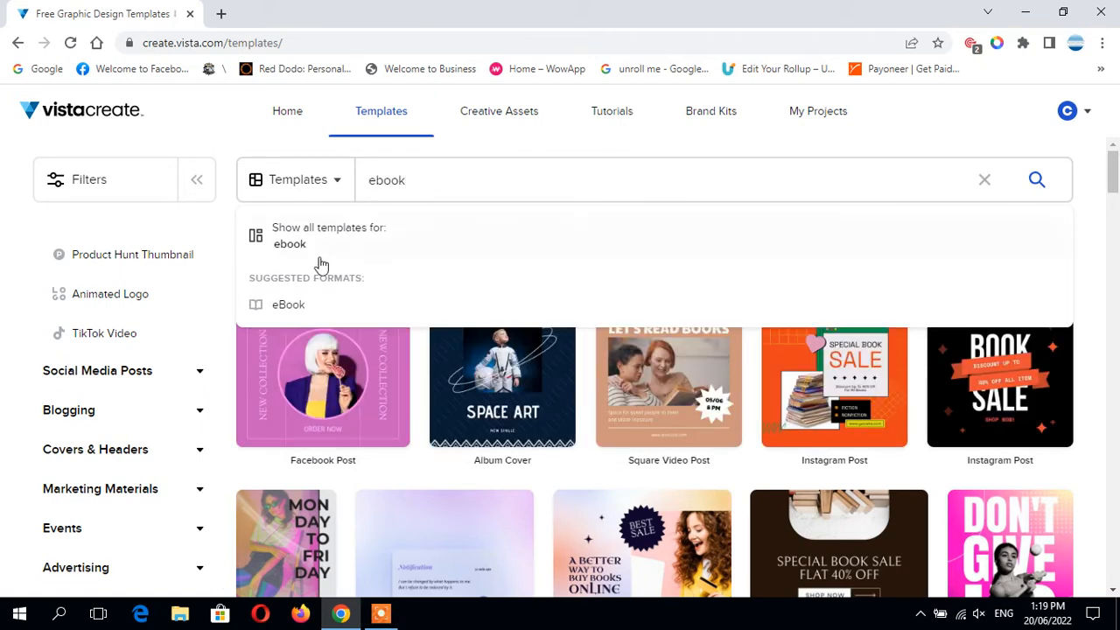
click(286, 313)
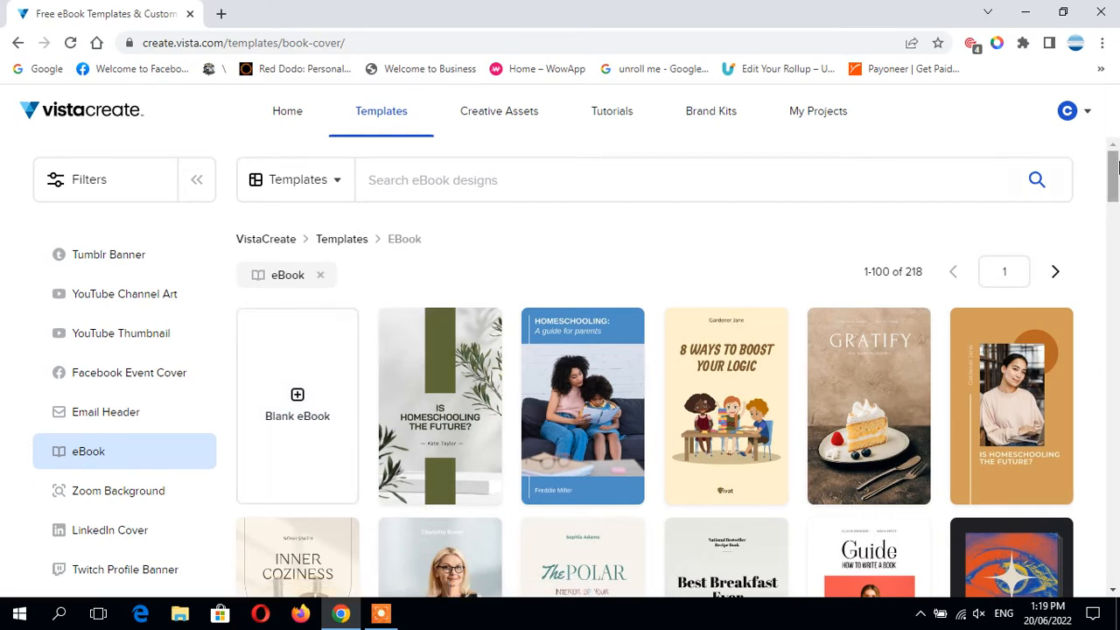
Browse the eBook templates and open the "Dream big Achieve" cover with the meditating businesswoman for editing
drag(1116, 166, 1113, 560)
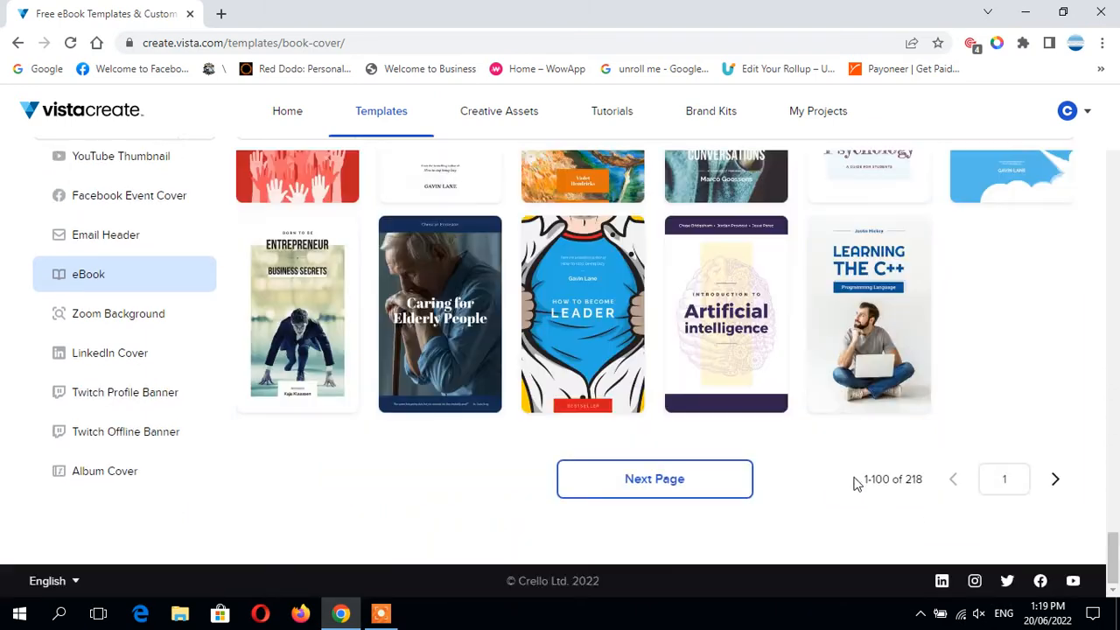
drag(859, 481, 920, 481)
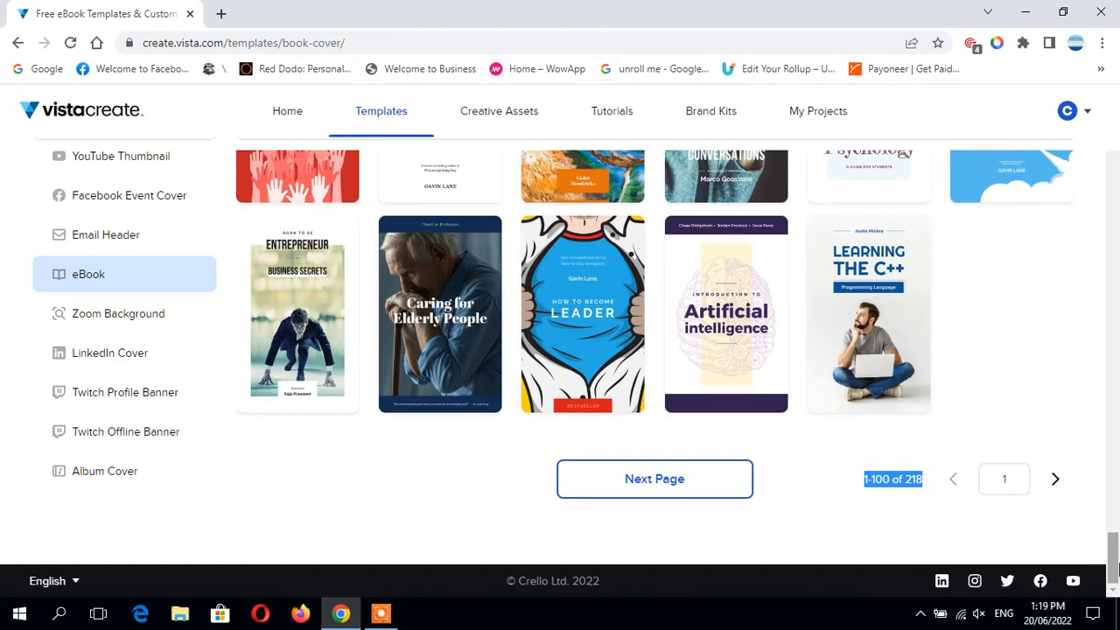
drag(1114, 569, 1115, 289)
scroll(1115, 360, up, 3)
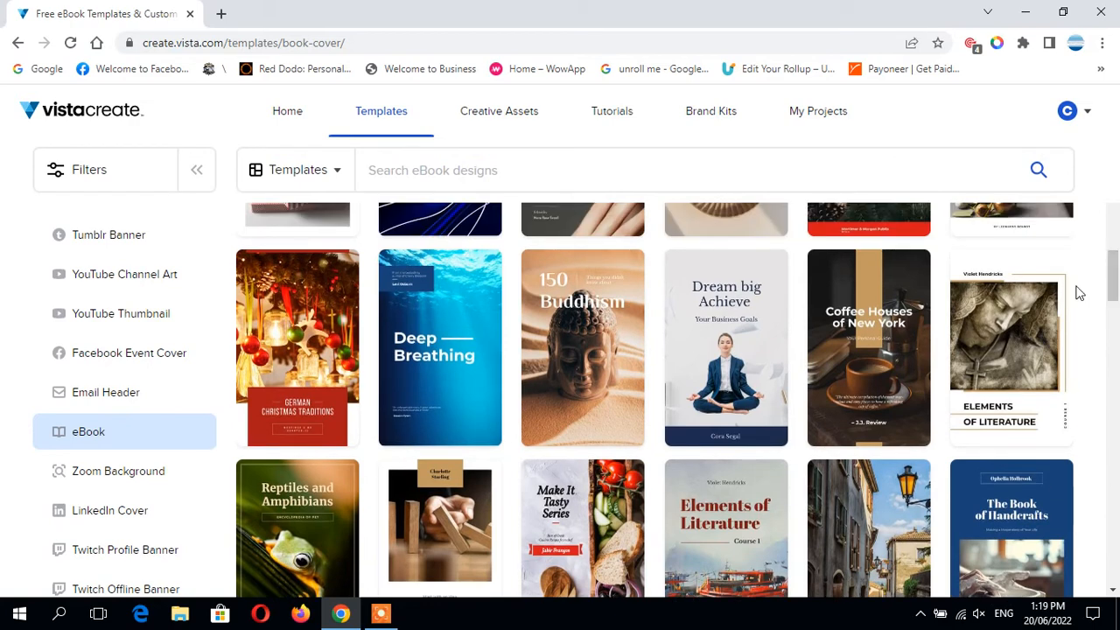
mouse_move(676, 374)
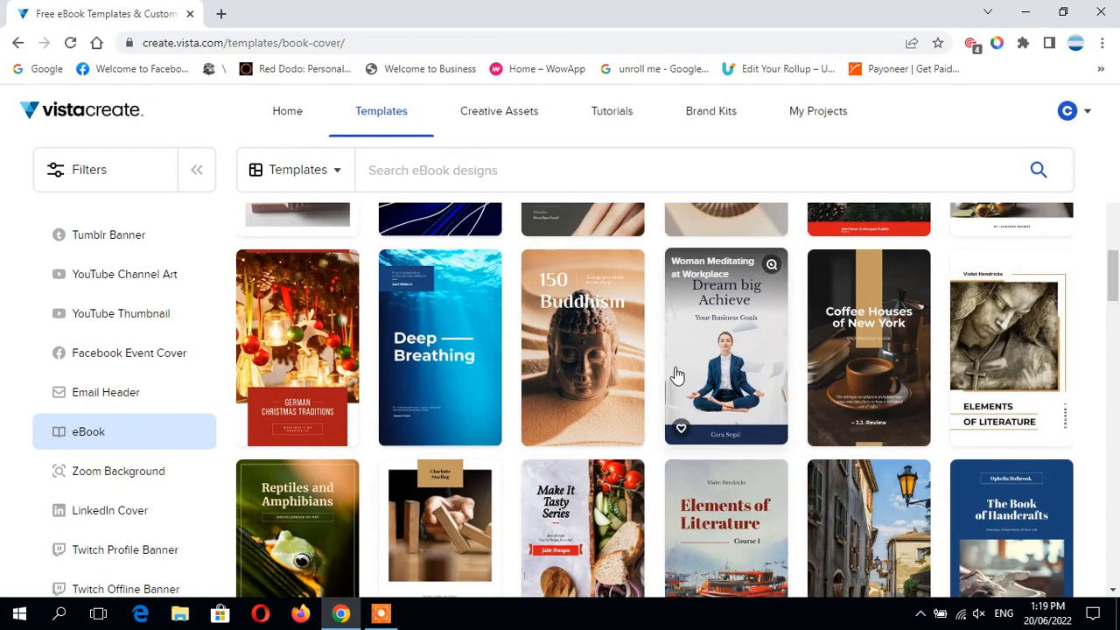
click(722, 346)
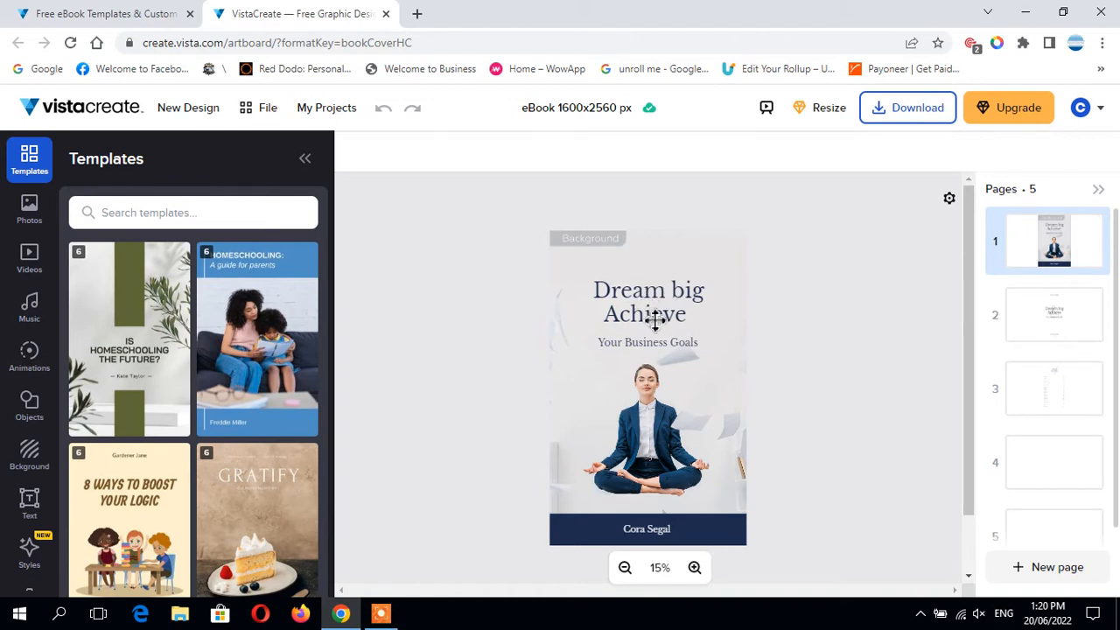
Replace the cover title line "Dream big" with "Advance Teaching"
click(657, 319)
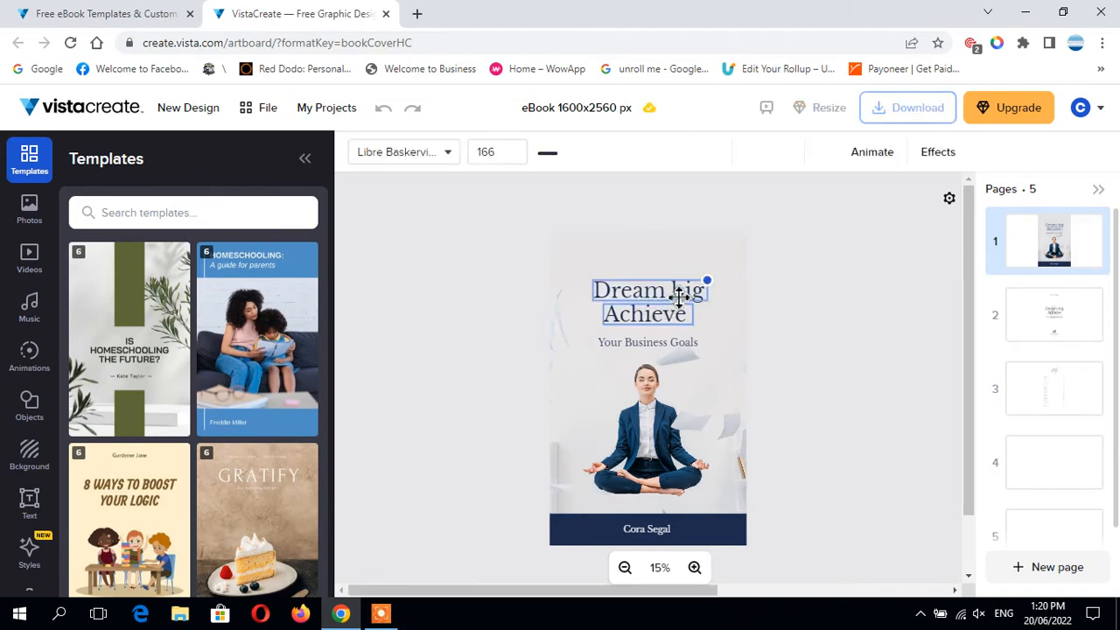
triple_click(684, 292)
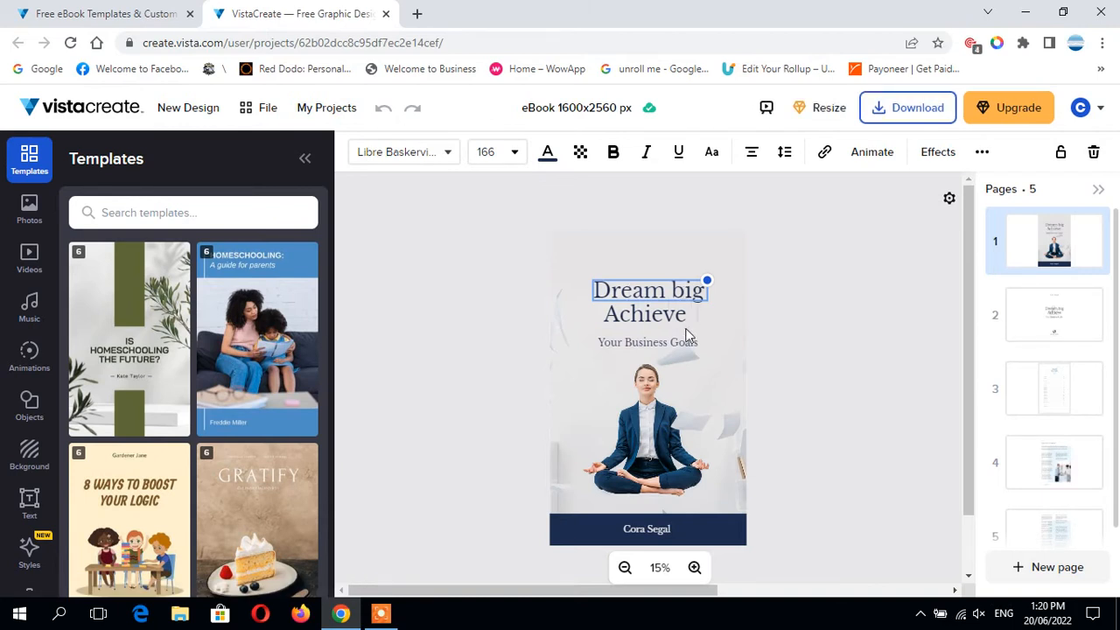
click(712, 306)
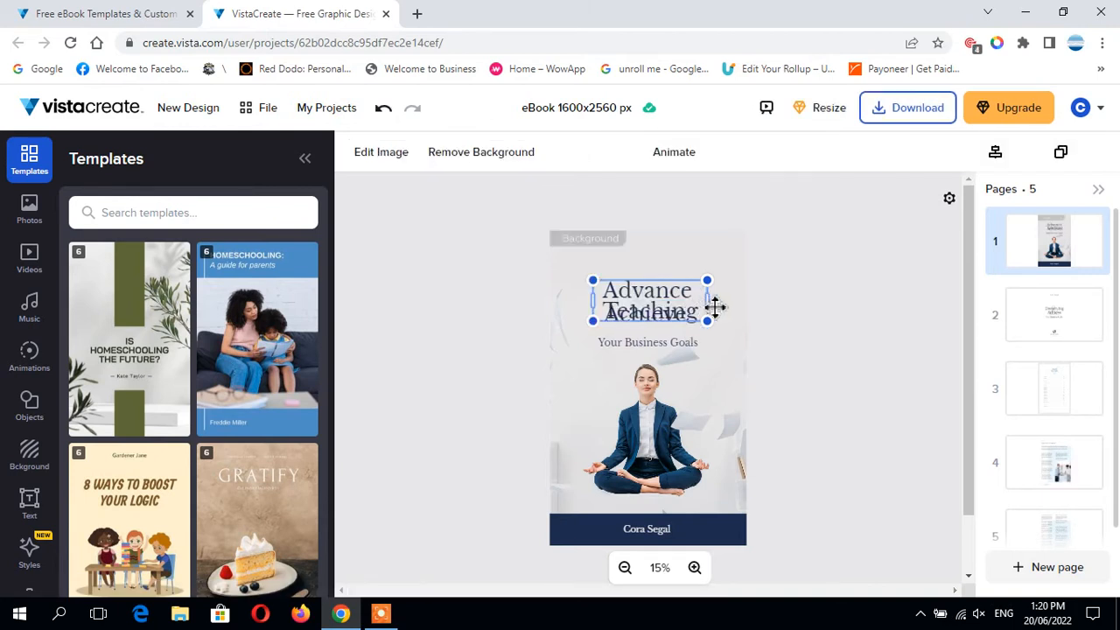
Widen the "Advance Teaching" text box on both sides to nearly the full width of the cover
click(661, 295)
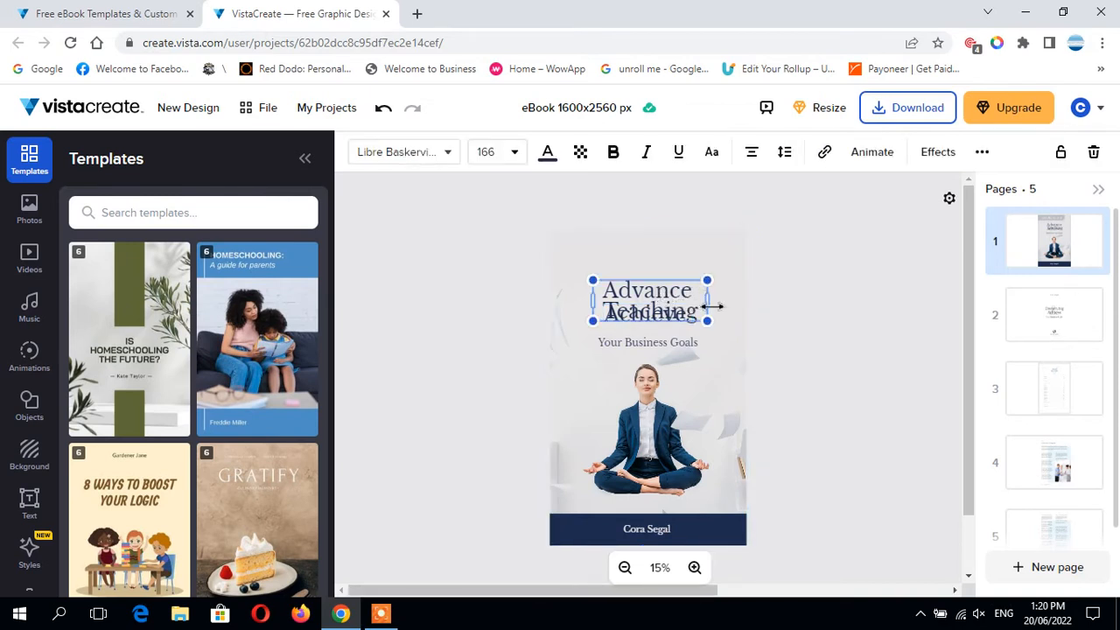
drag(711, 306, 739, 305)
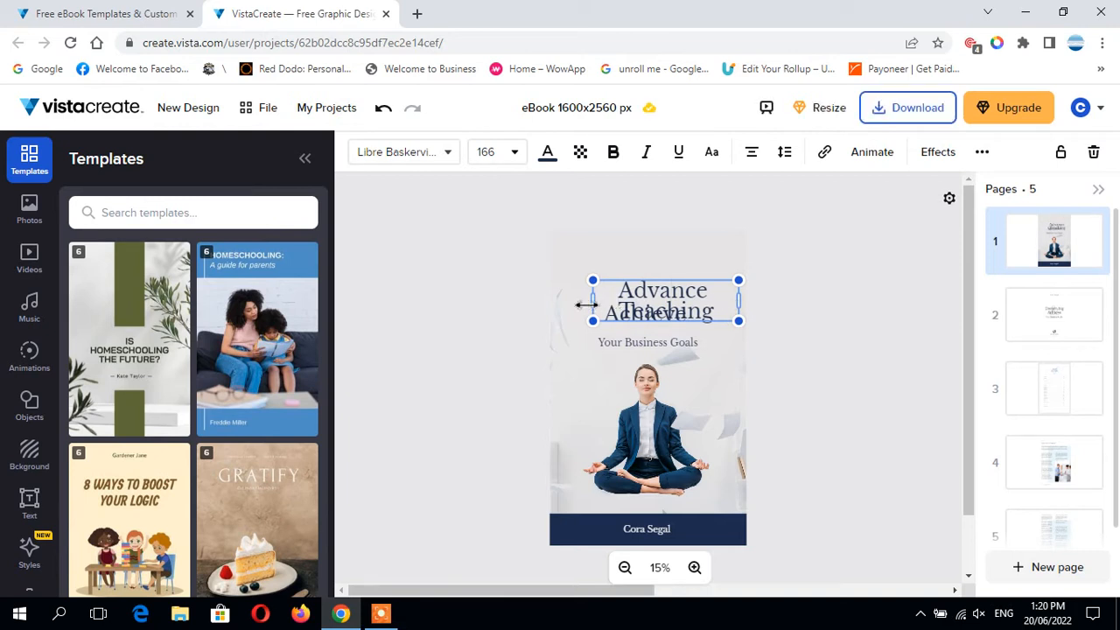
drag(586, 304, 563, 305)
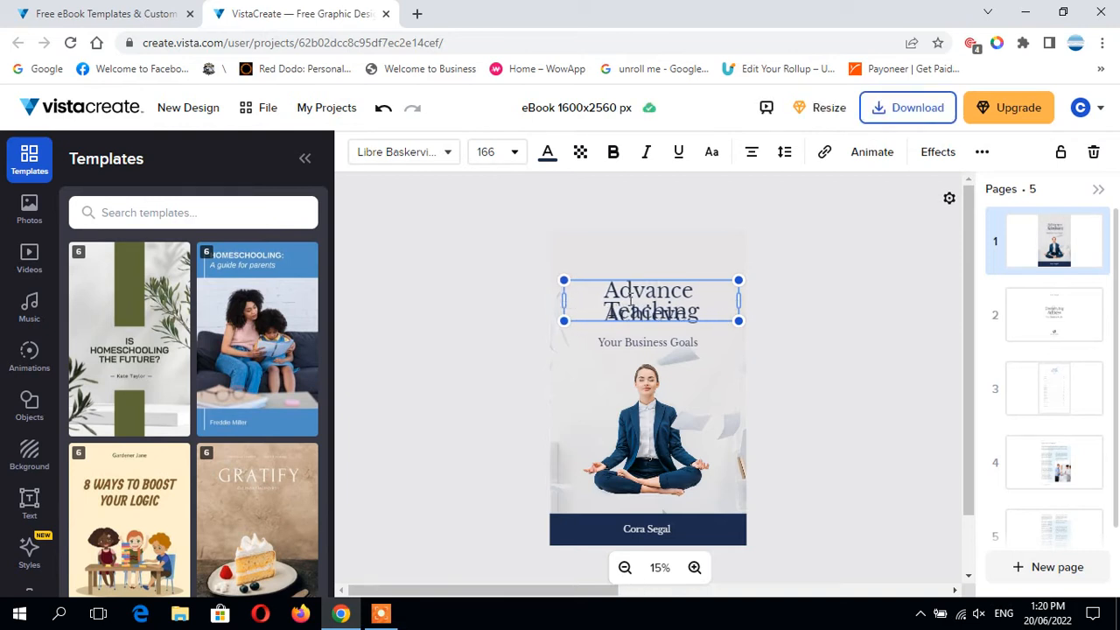
Set the font size of the "Advance Teaching" title to 140
double_click(631, 300)
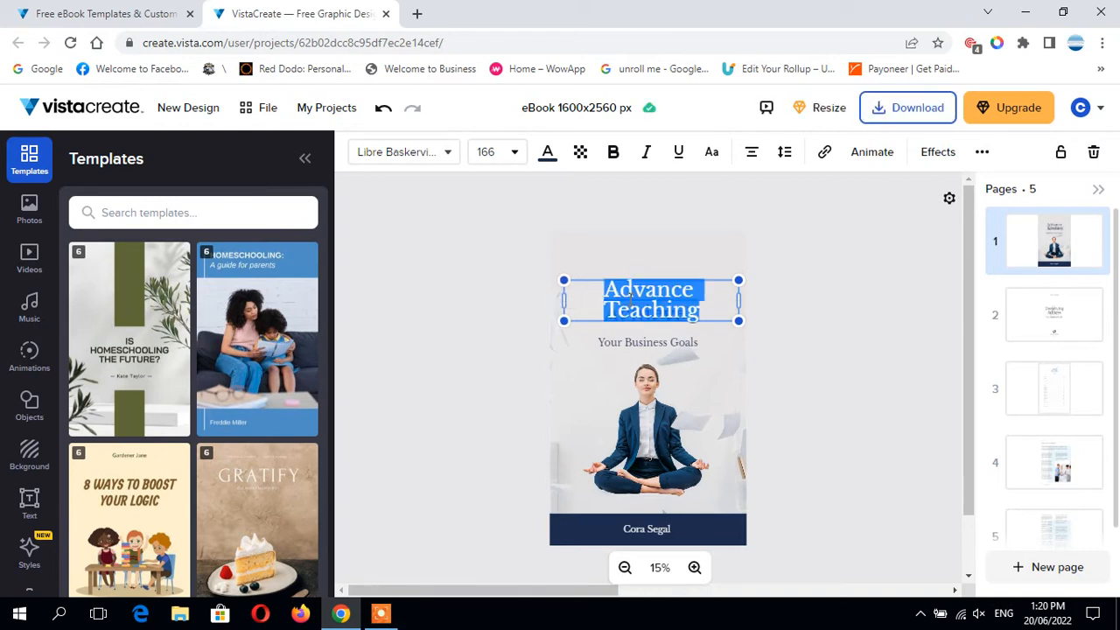
click(509, 152)
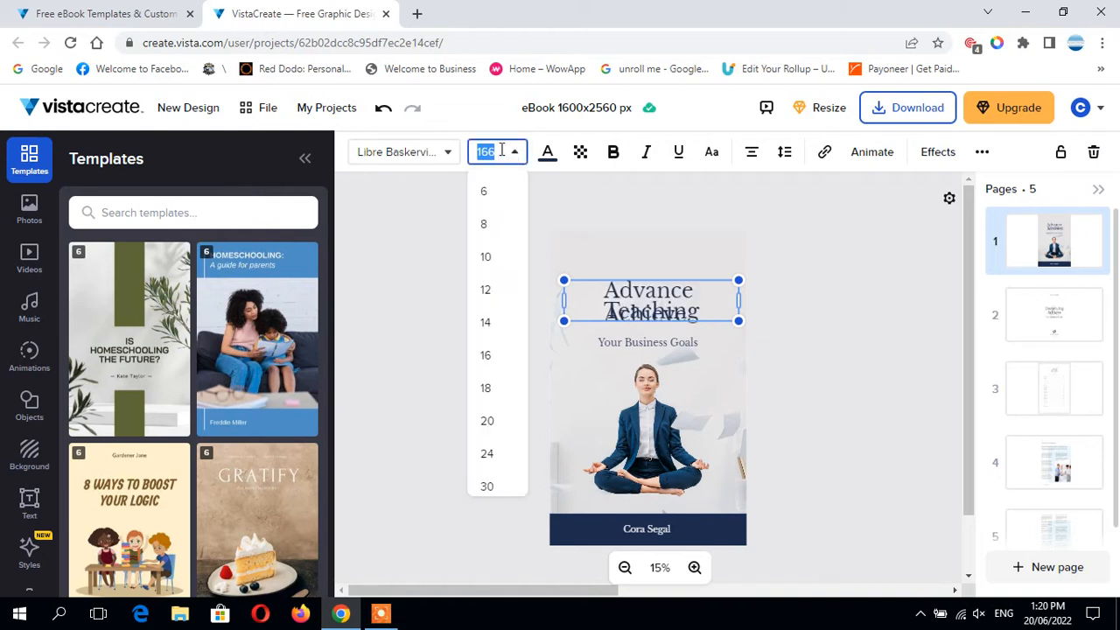
click(502, 149)
key(ctrl+a)
text(140)
key(Return)
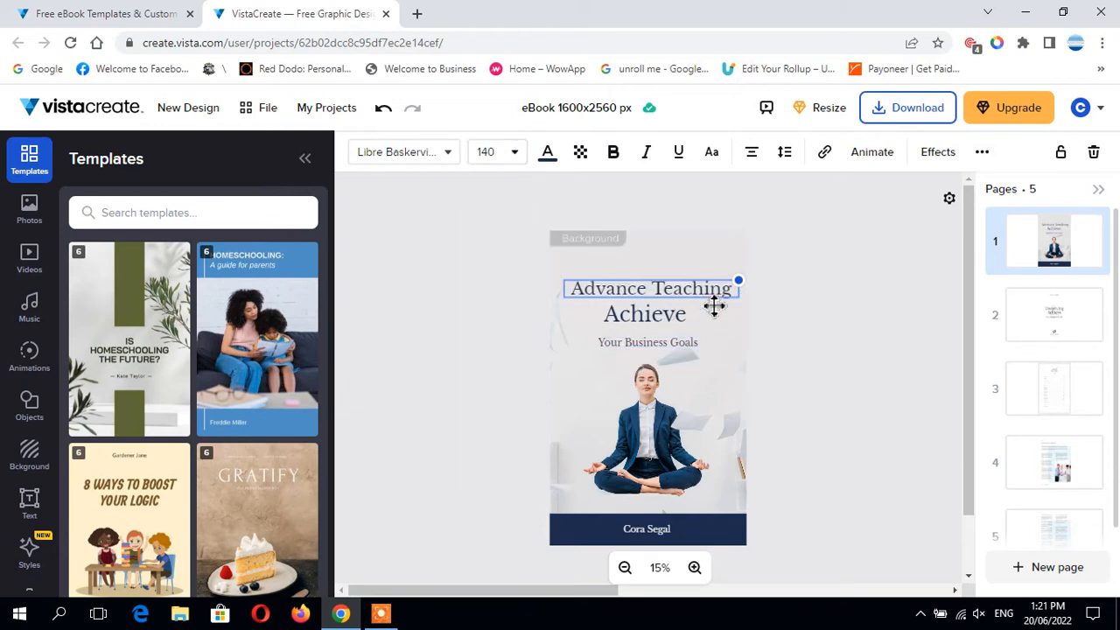
Examine the cover's text lines and background image, the table of contents page, and the title lines on page 2
click(646, 328)
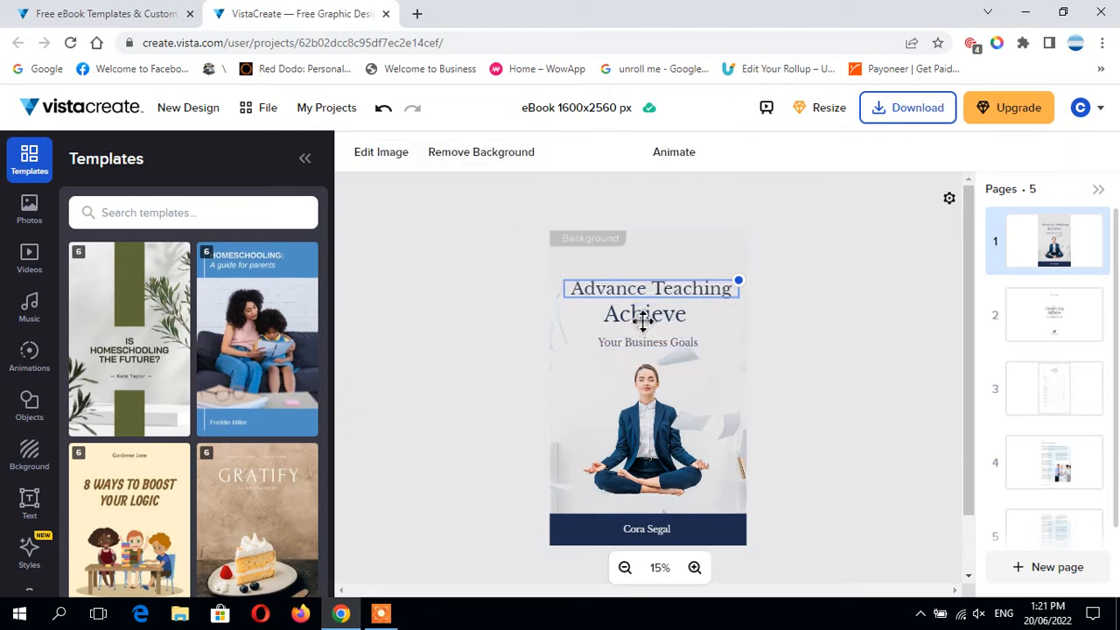
click(648, 326)
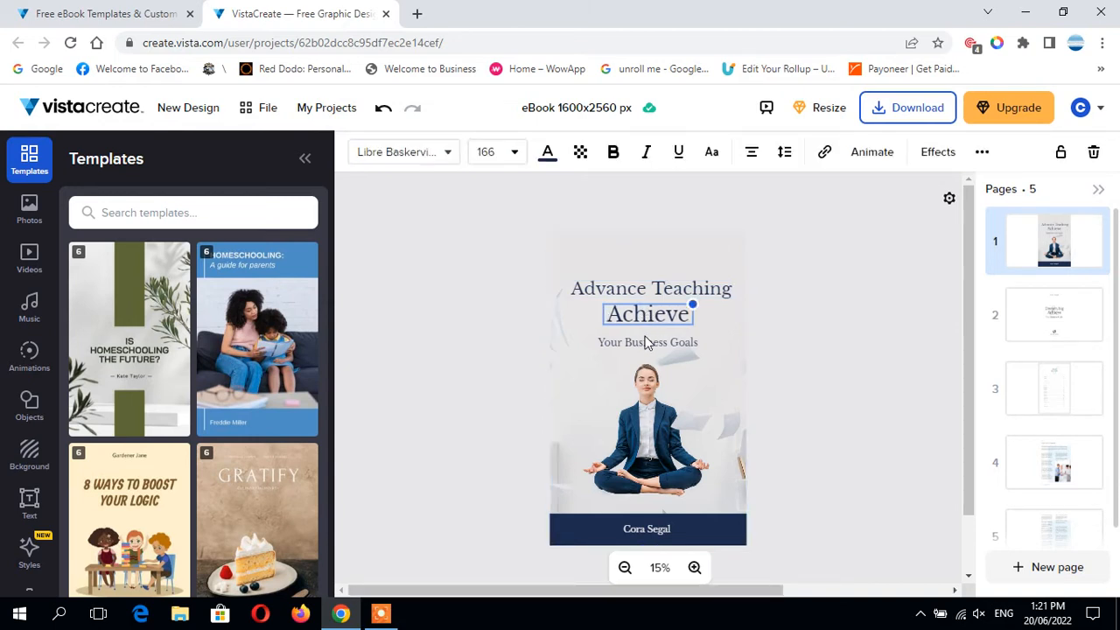
click(648, 344)
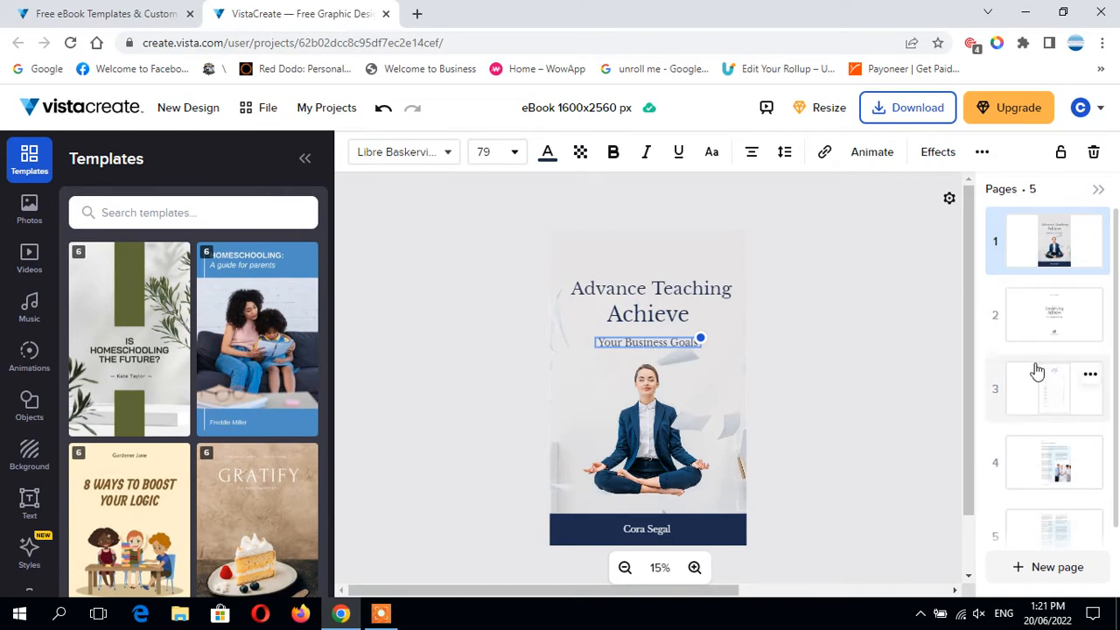
click(649, 428)
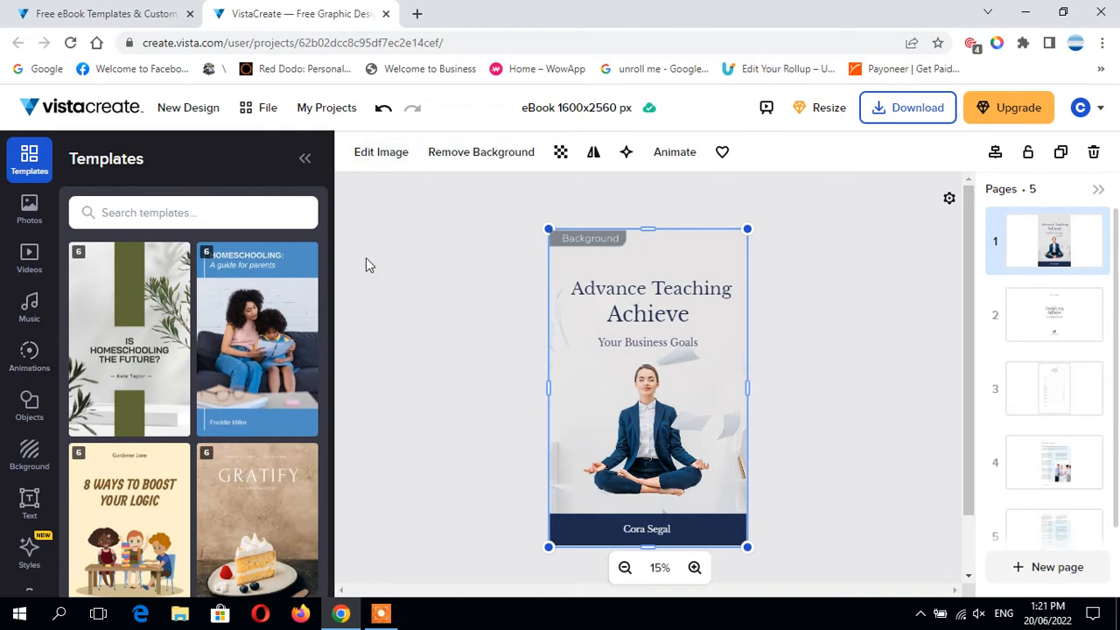
click(1060, 328)
key(Down)
key(Down)
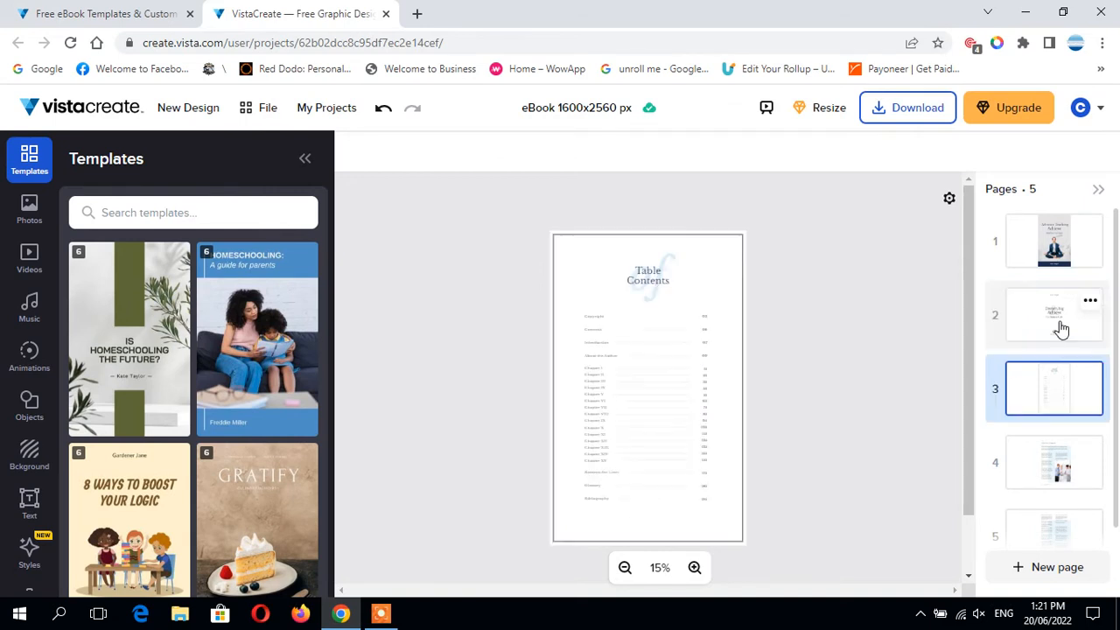
key(Up)
key(Up)
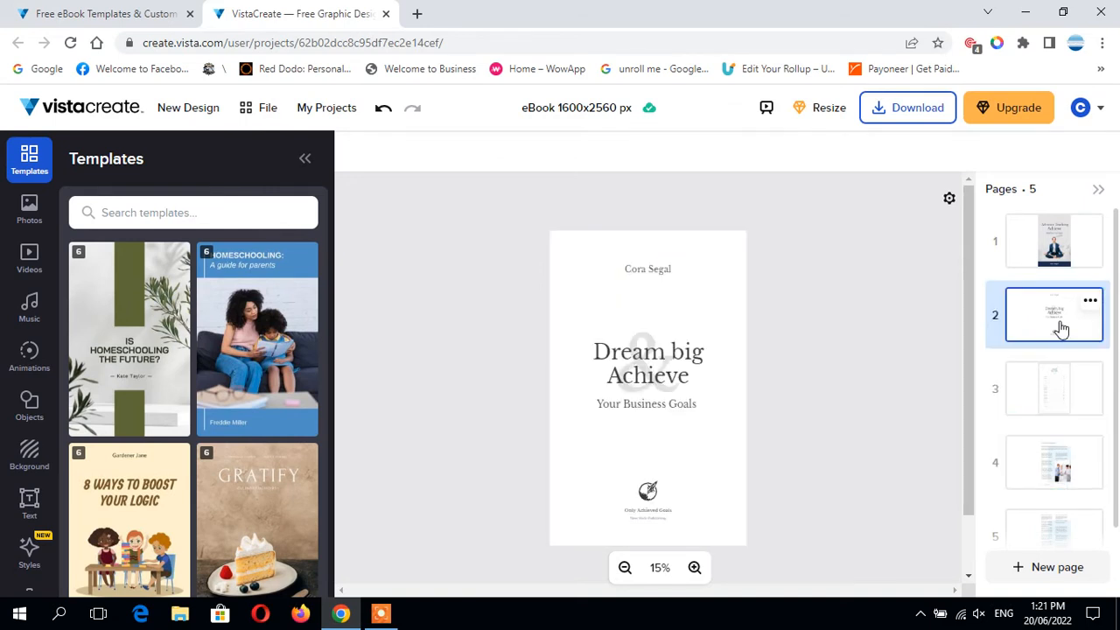
click(695, 567)
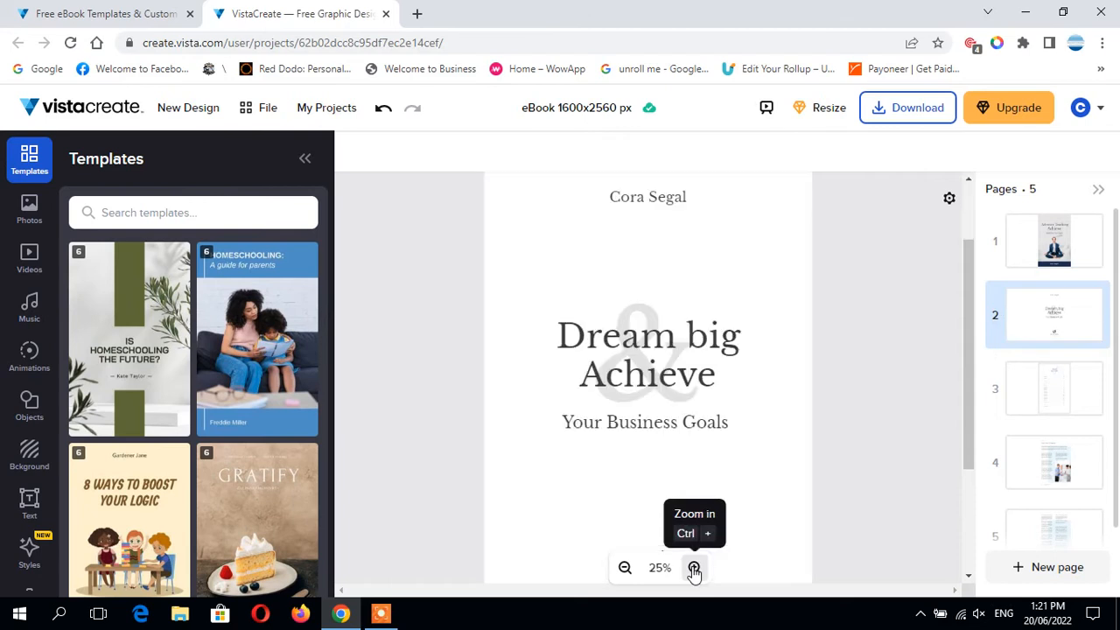
click(655, 344)
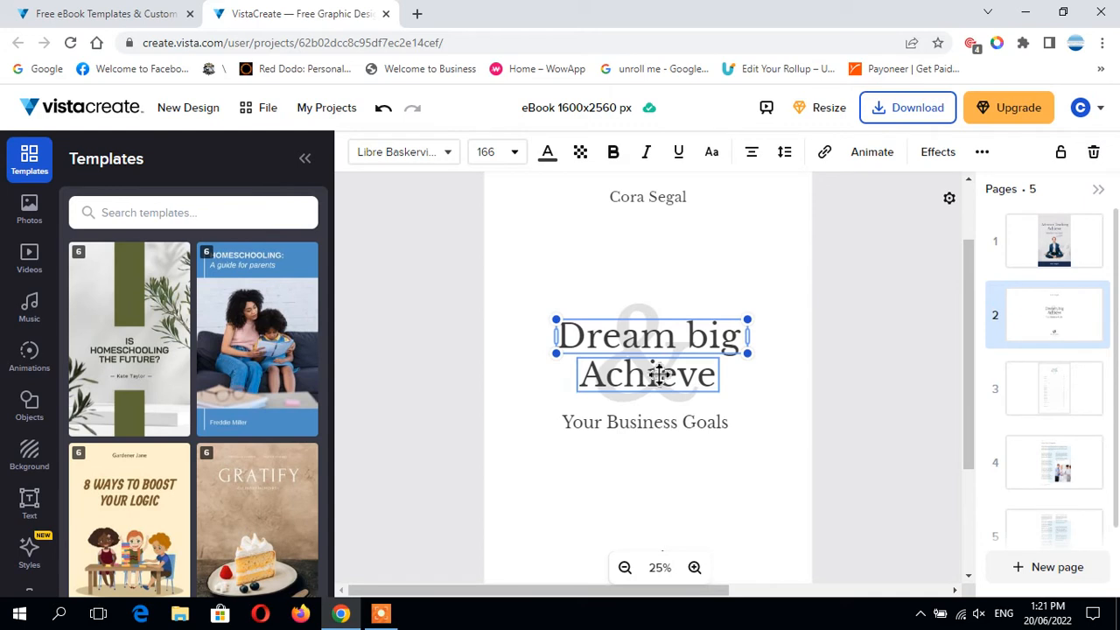
click(661, 375)
click(647, 424)
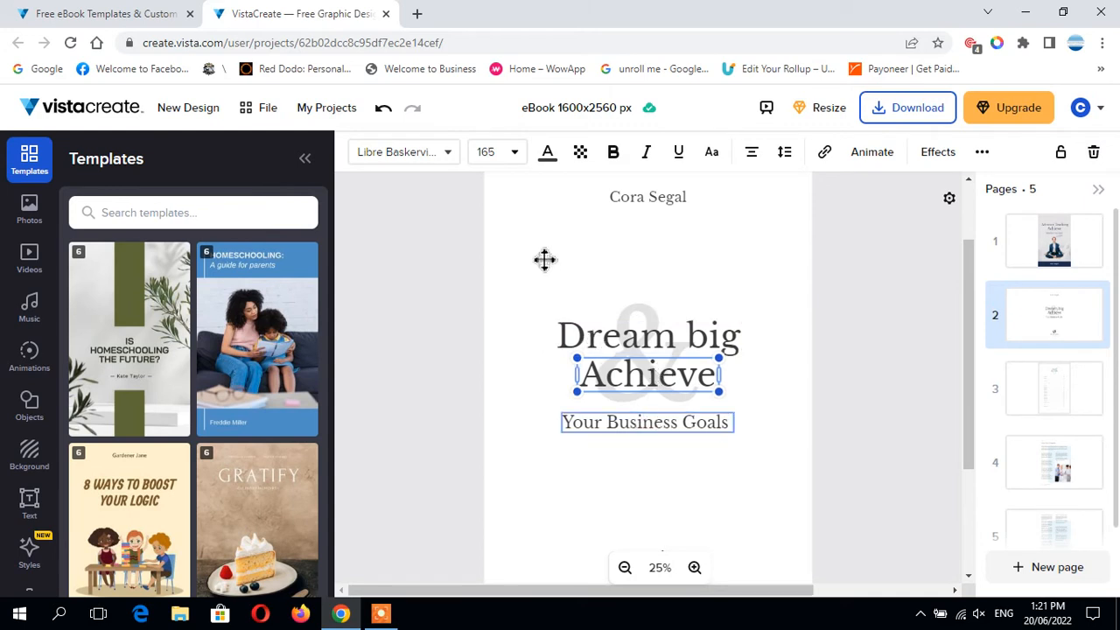
click(533, 254)
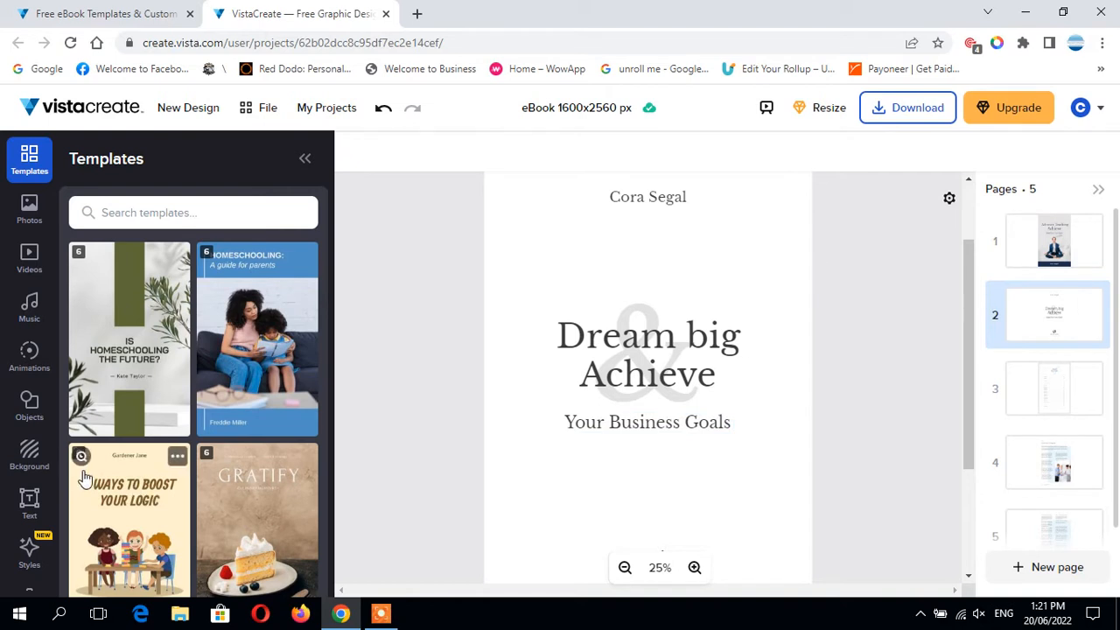
Set the background color of page 2 to the light gray project color #E5E3E4
click(28, 455)
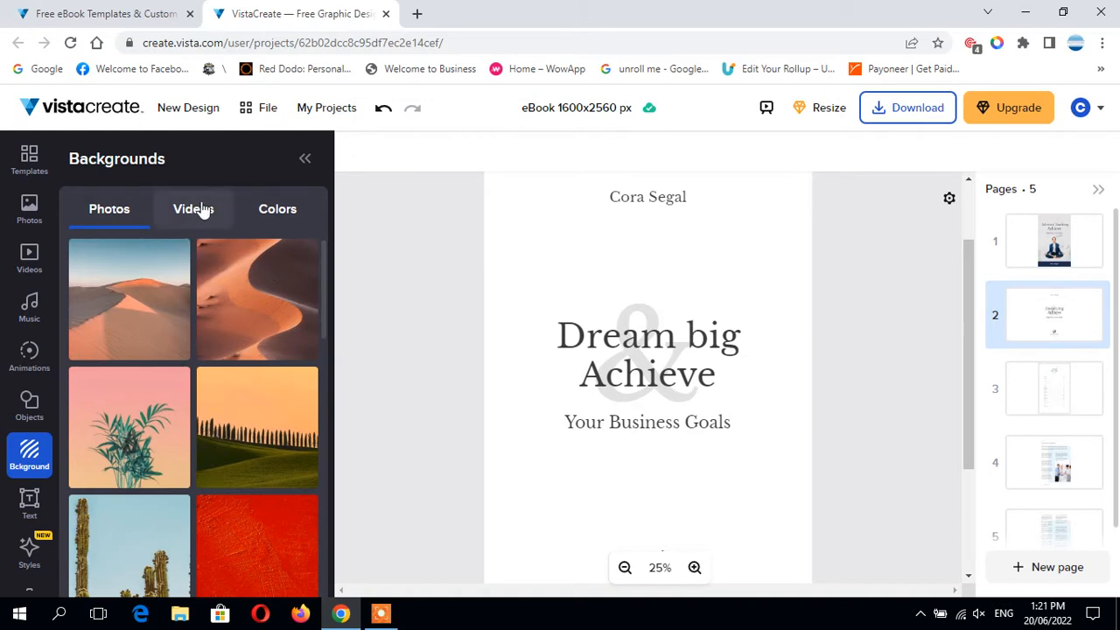
click(278, 209)
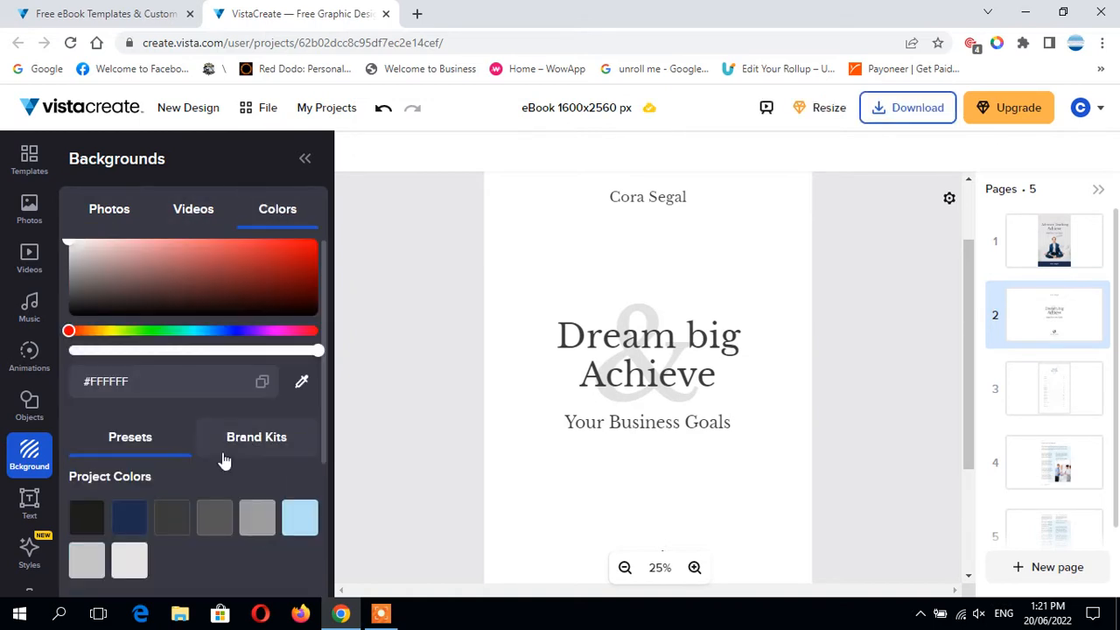
click(131, 561)
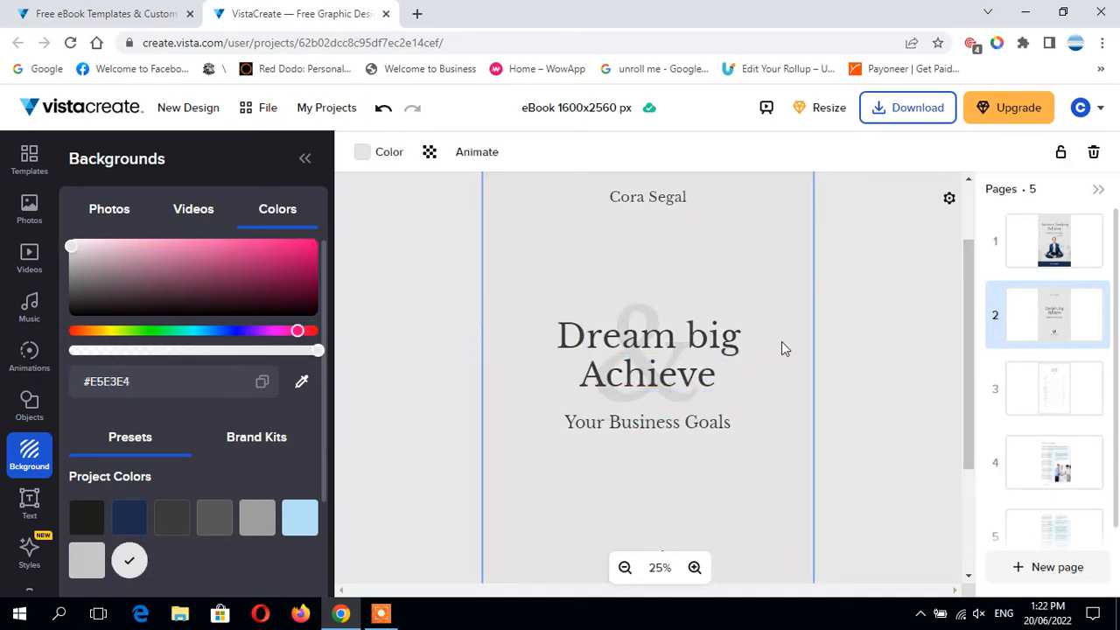
Review the table of contents page, the "Small steps to big goals" chapter page, the two-column text page and the cover
click(1038, 398)
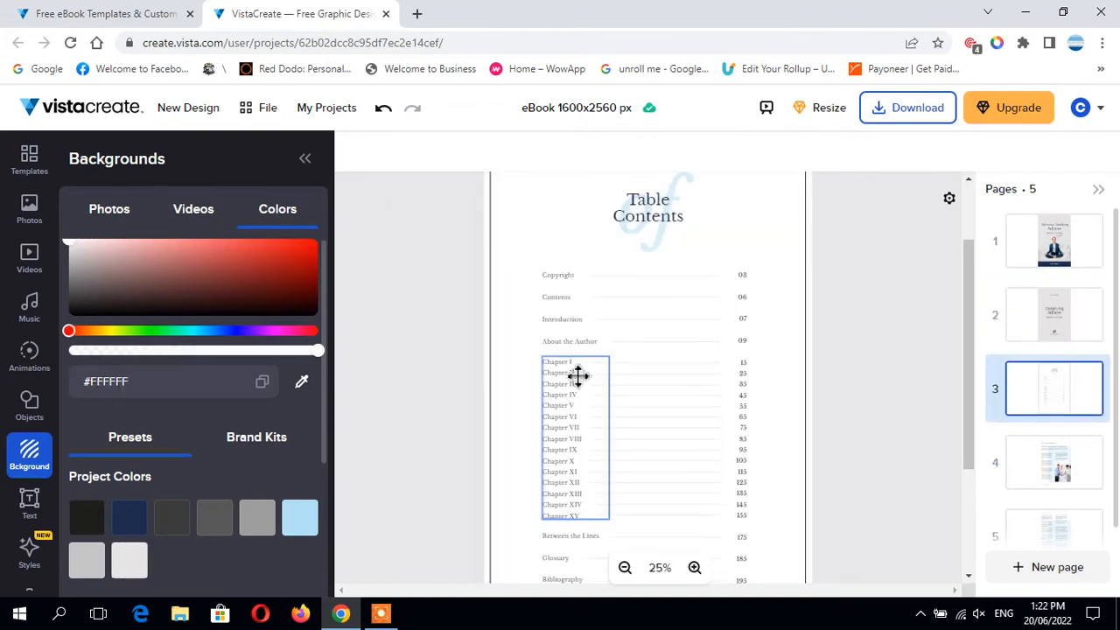
click(1062, 471)
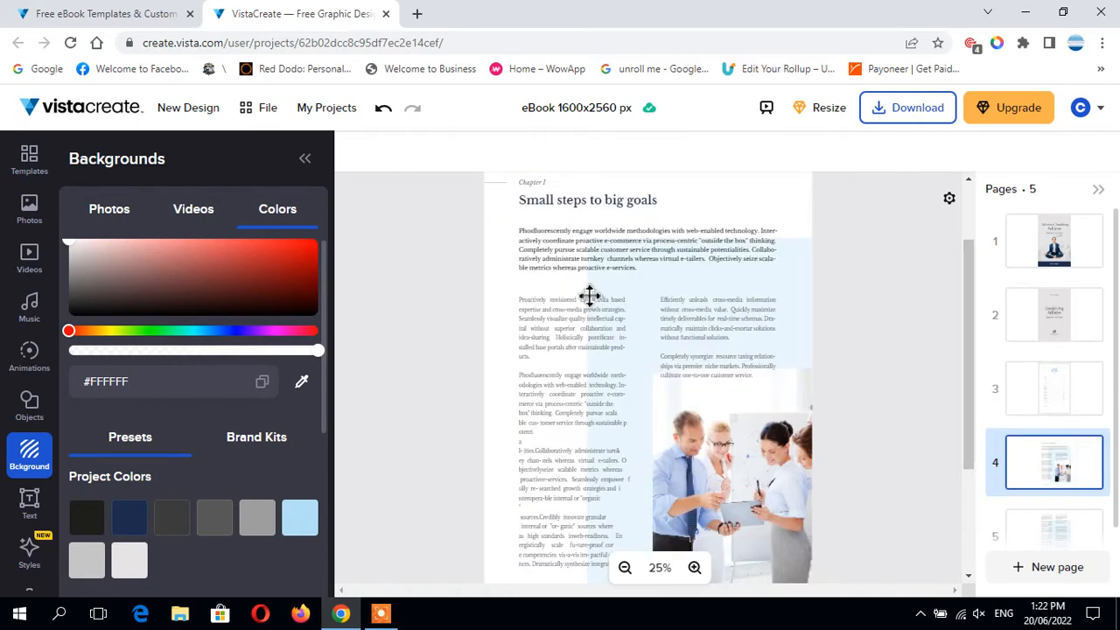
click(564, 201)
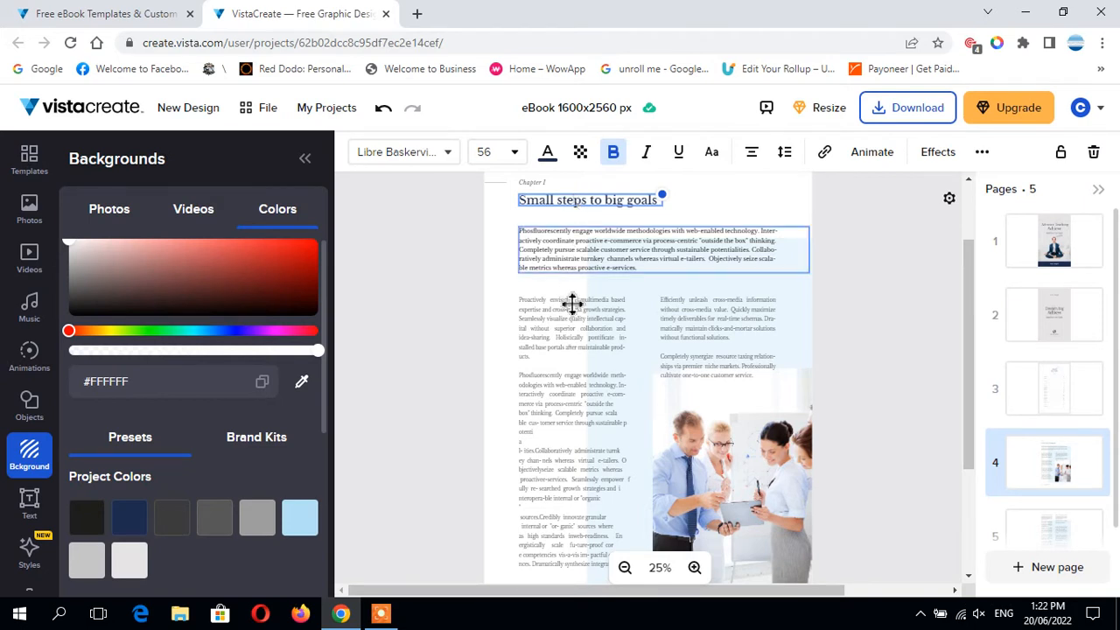
click(579, 367)
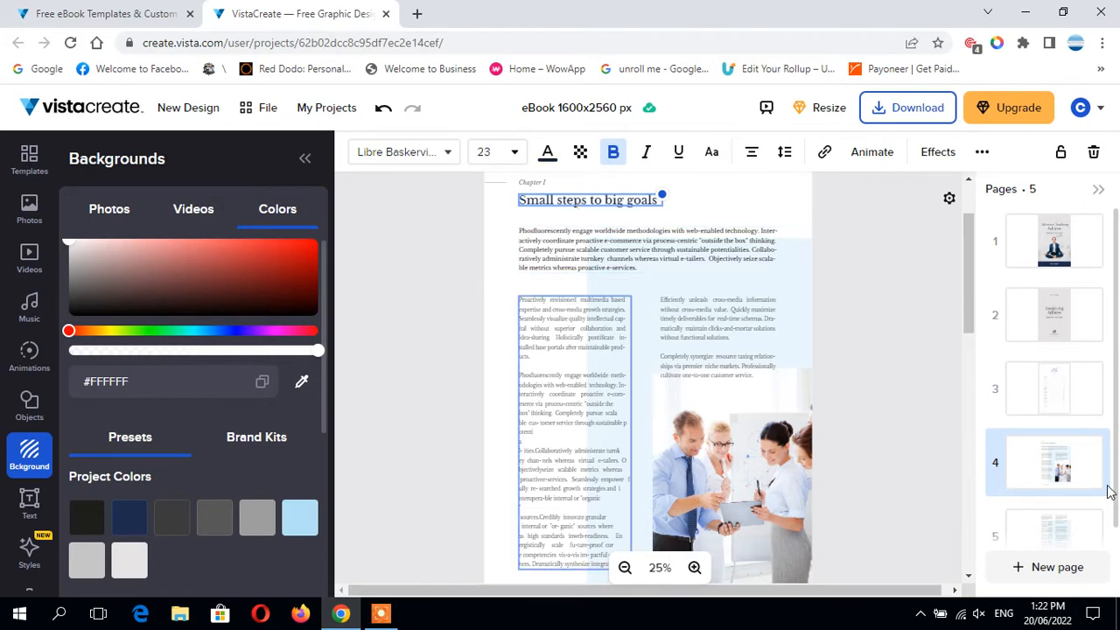
click(1049, 510)
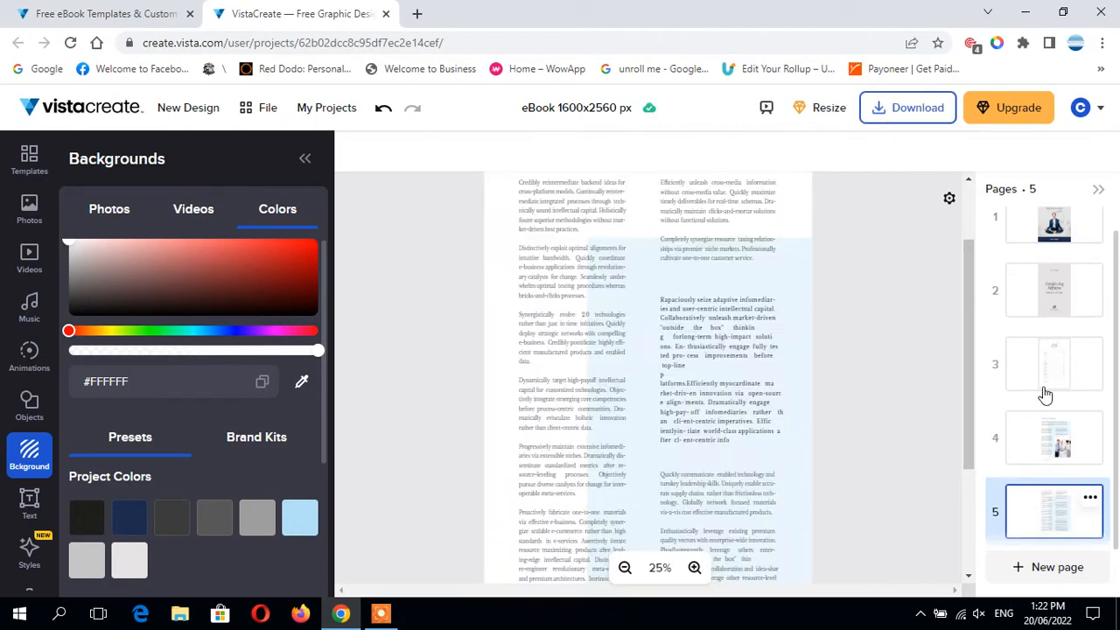
click(1055, 230)
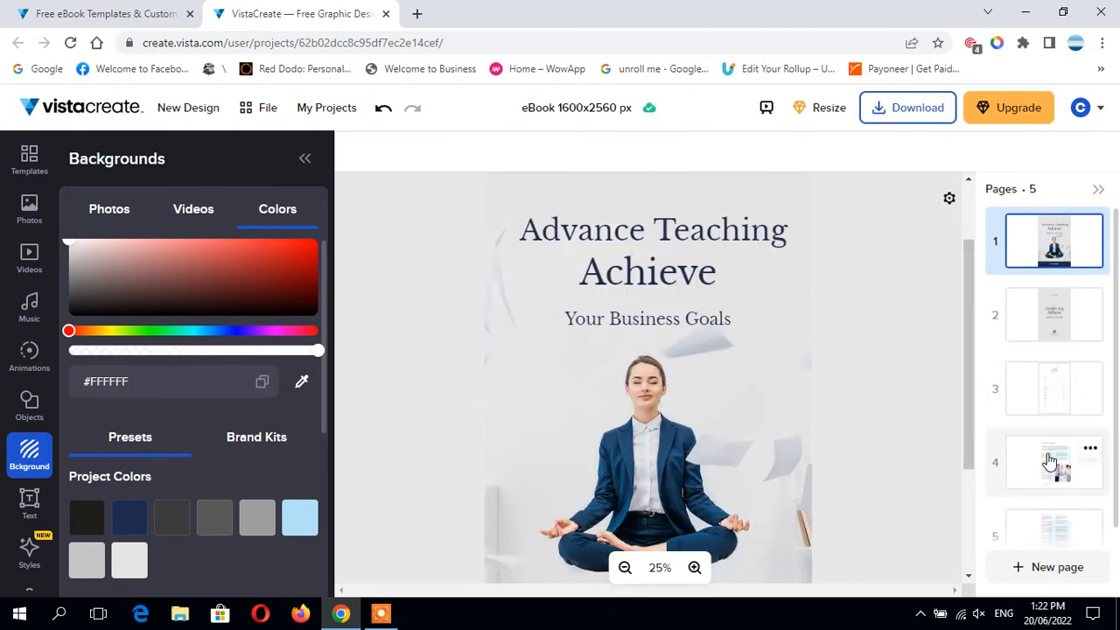
Move the two-column text page ahead of the "Small steps to big goals" page and duplicate the latter
click(1054, 530)
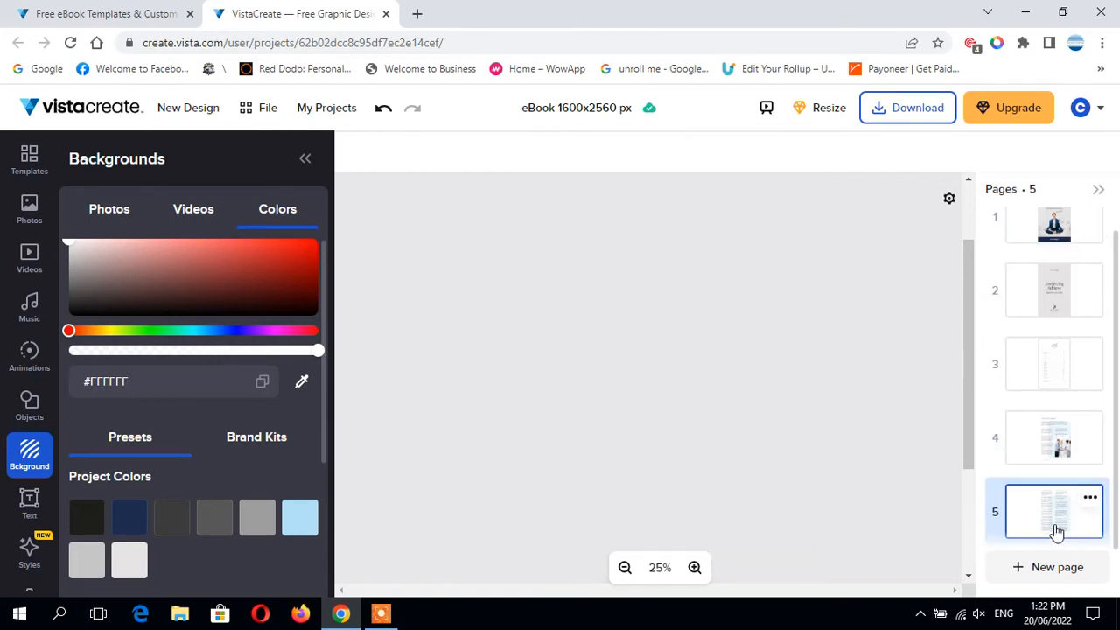
drag(1045, 512, 987, 453)
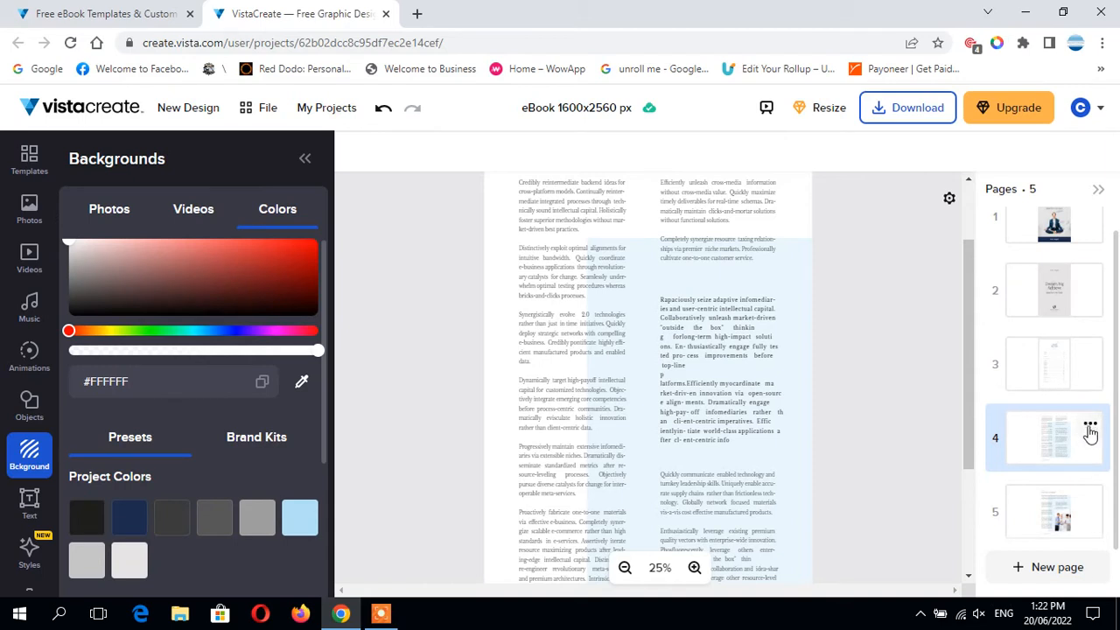
click(1080, 499)
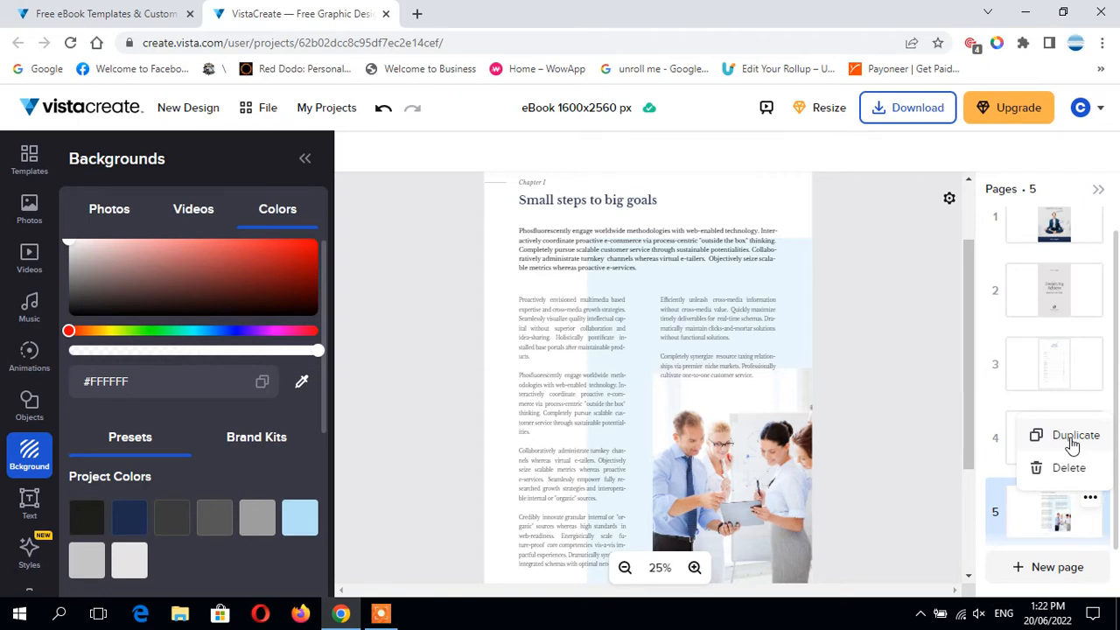
click(1072, 438)
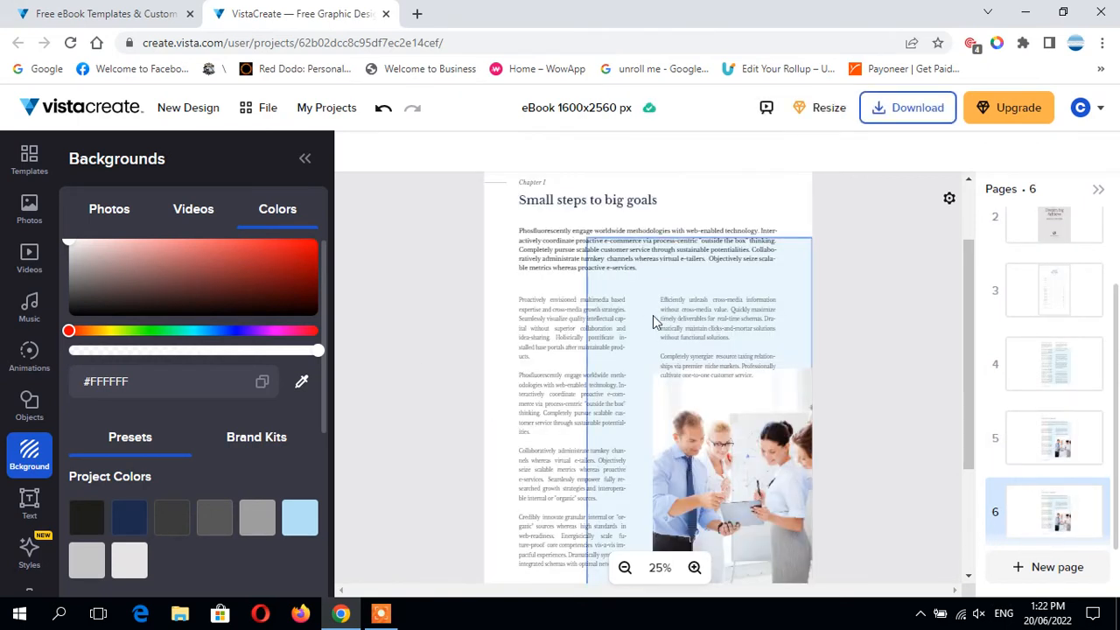
Add a new blank page at the end of the eBook
click(543, 259)
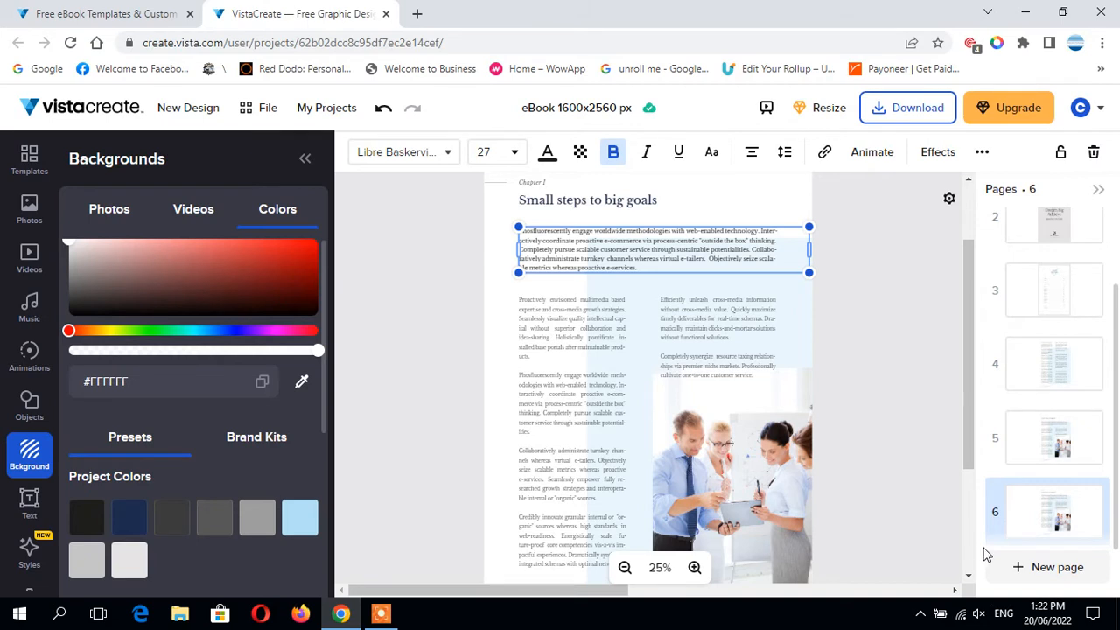
click(1057, 578)
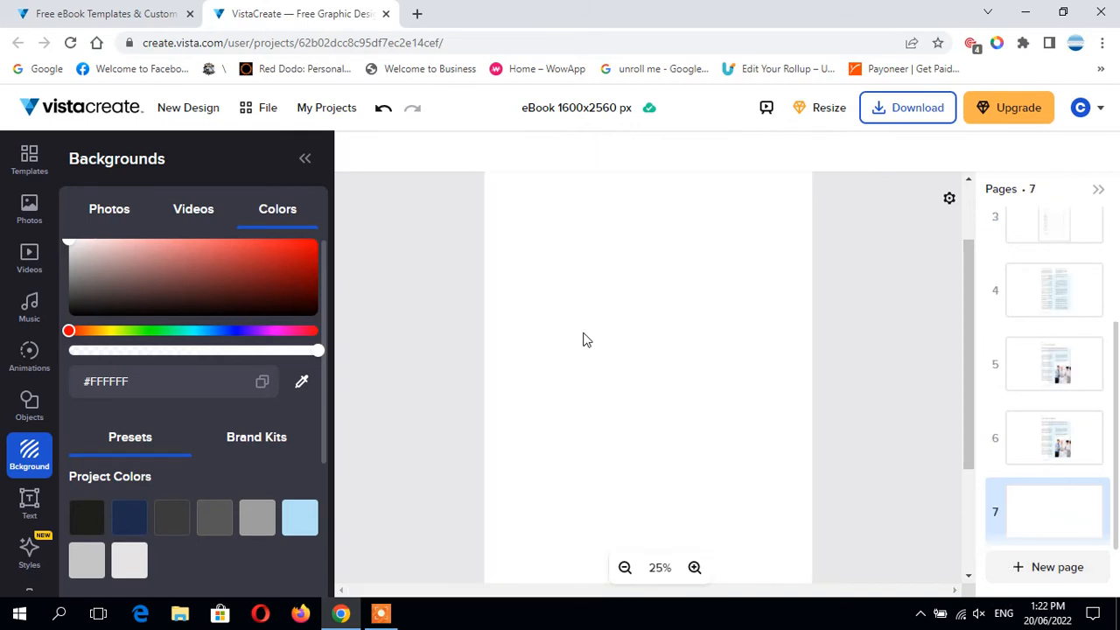
drag(964, 345, 975, 256)
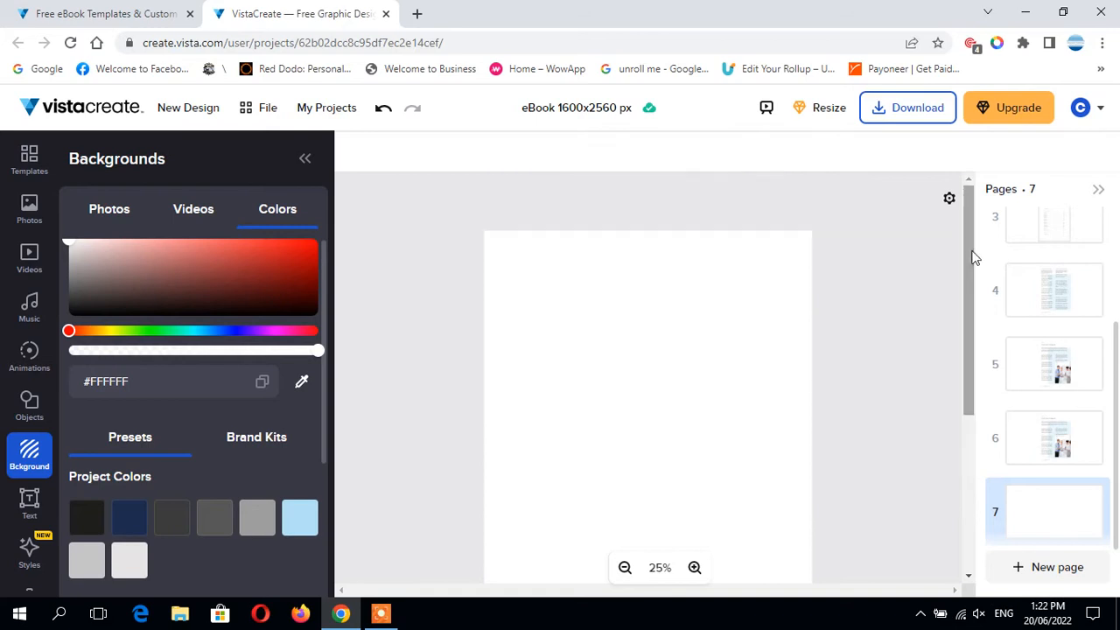
Add a plain text box to the blank page 7 and place it centered near the page's upper edge
click(30, 501)
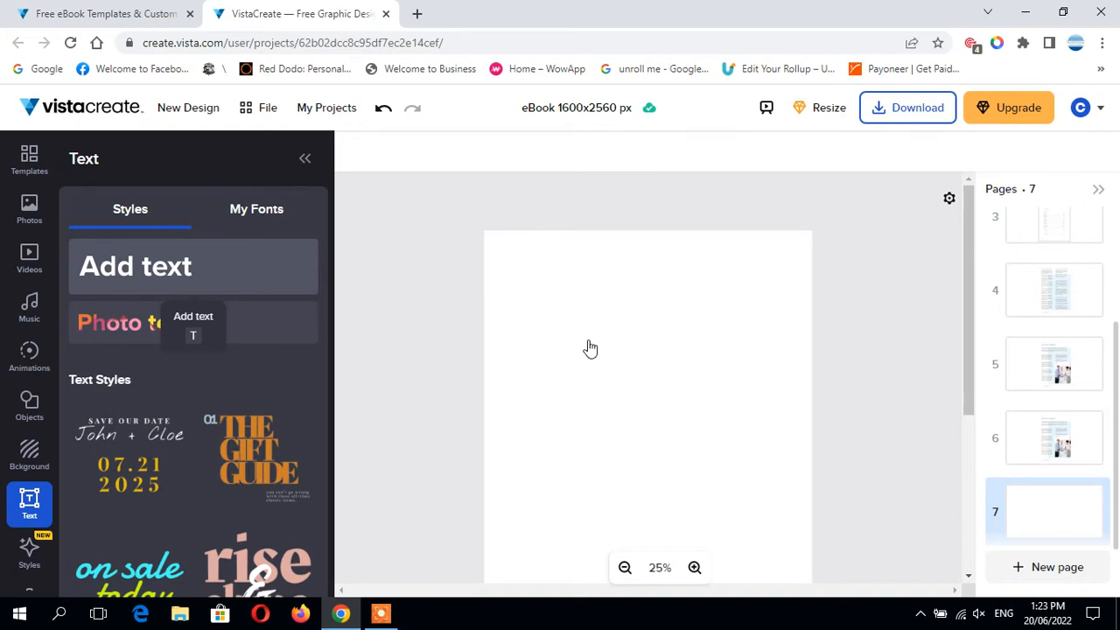
click(118, 267)
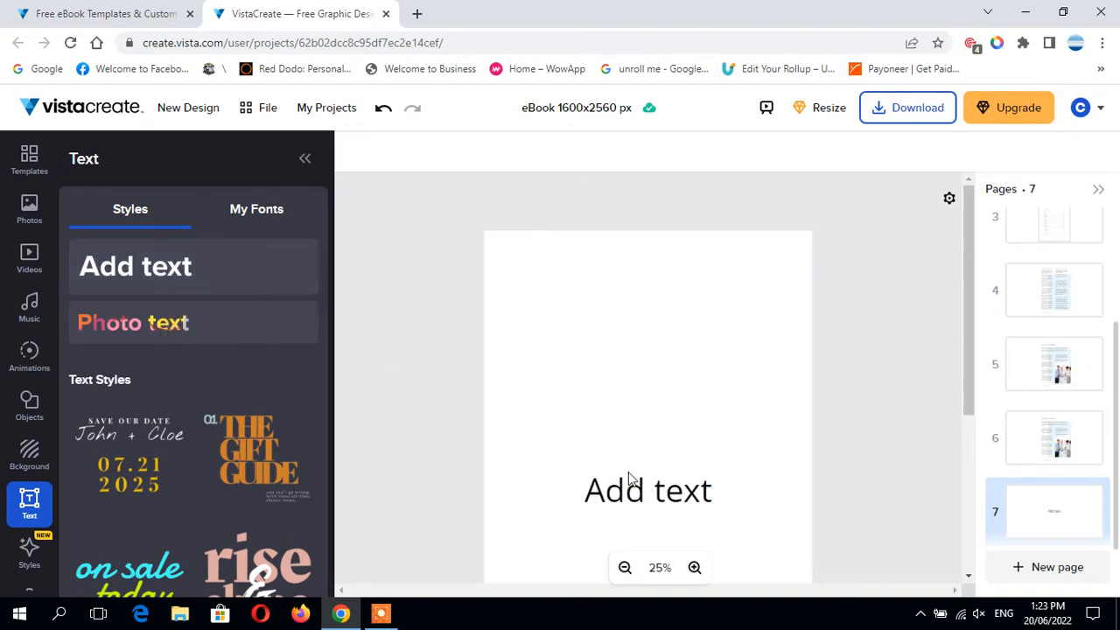
drag(636, 480, 642, 258)
Replace the placeholder text on page 7 with "INFORMATION"
double_click(659, 272)
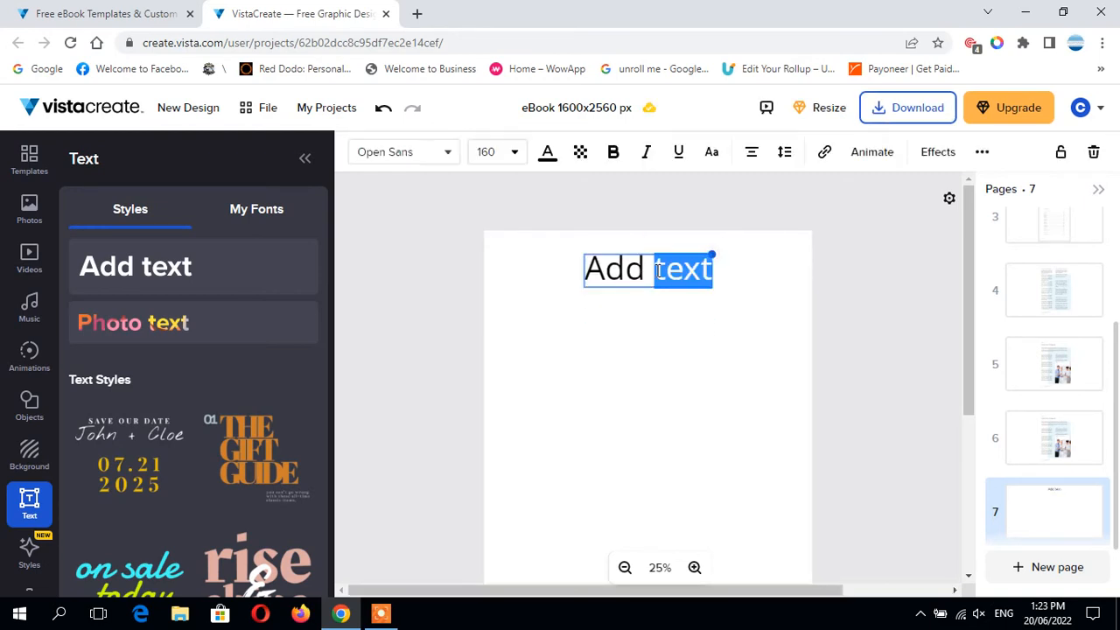
click(658, 271)
key(ctrl+a)
text(A)
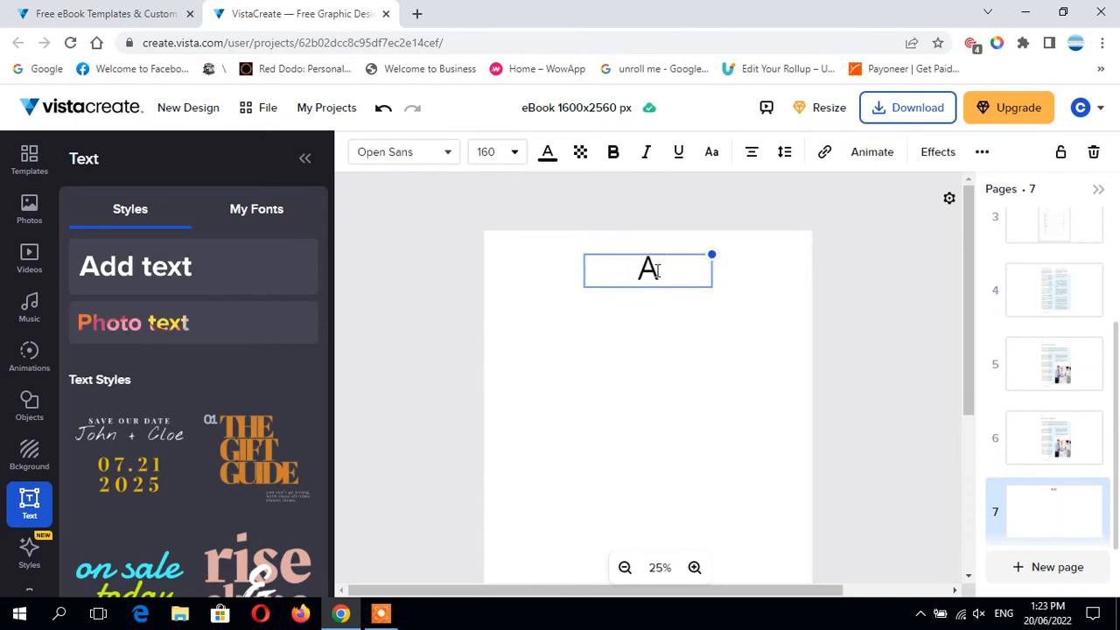
key(BackSpace)
text(INFORMATION)
Set the font size of the "INFORMATION" heading to 70 and shift it slightly to the right
double_click(652, 271)
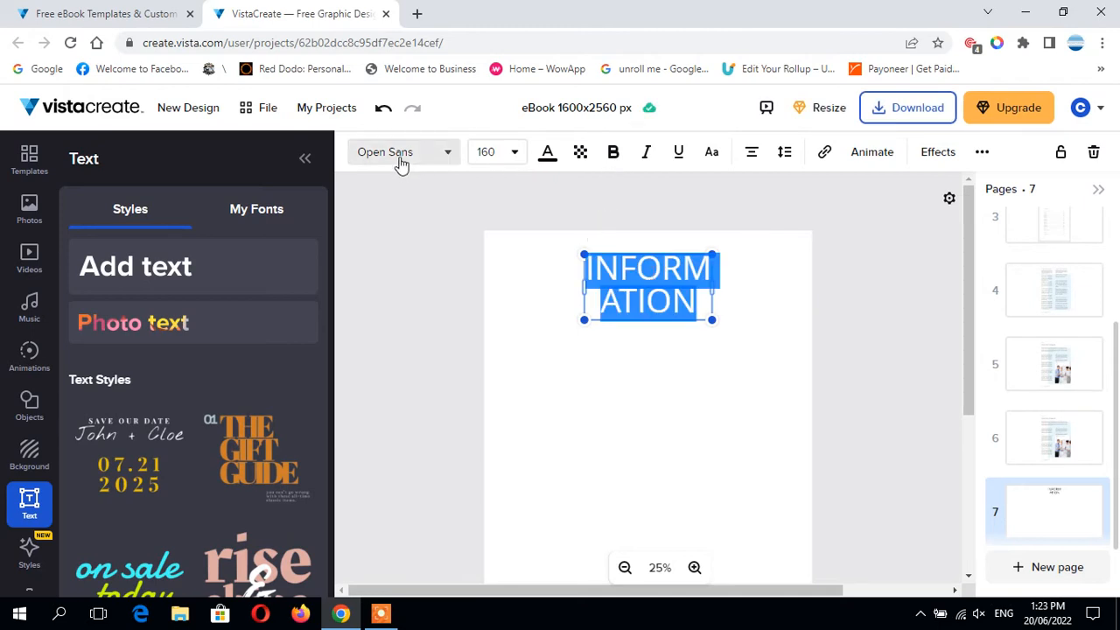
click(516, 156)
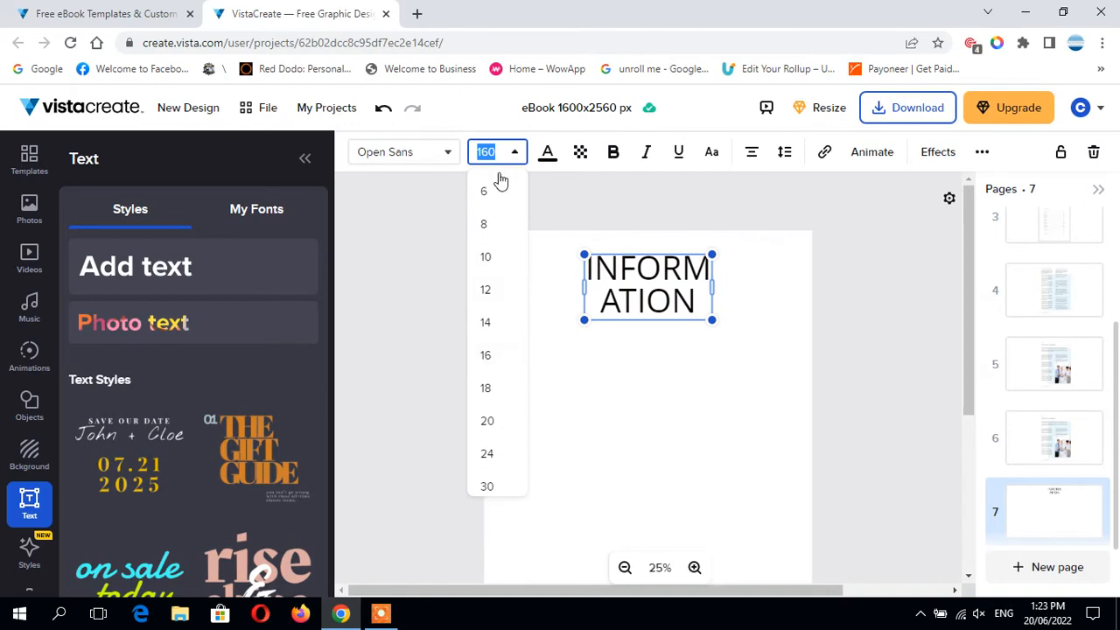
text(70)
key(Return)
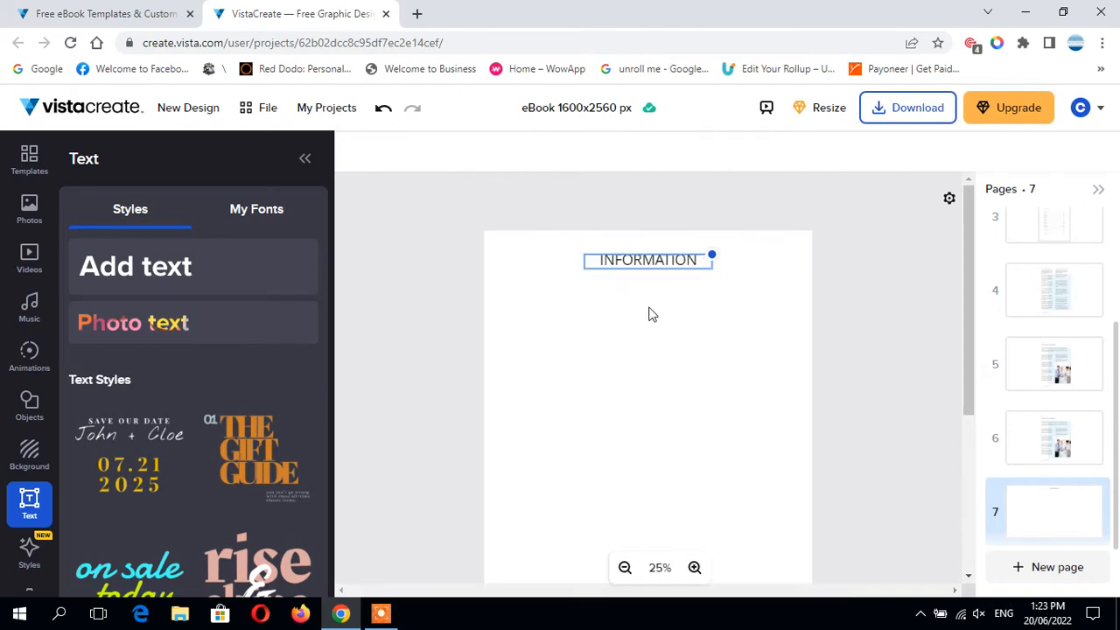
mouse_move(639, 265)
mouse_down()
mouse_move(622, 293)
mouse_move(633, 323)
mouse_move(673, 283)
mouse_move(647, 266)
mouse_up()
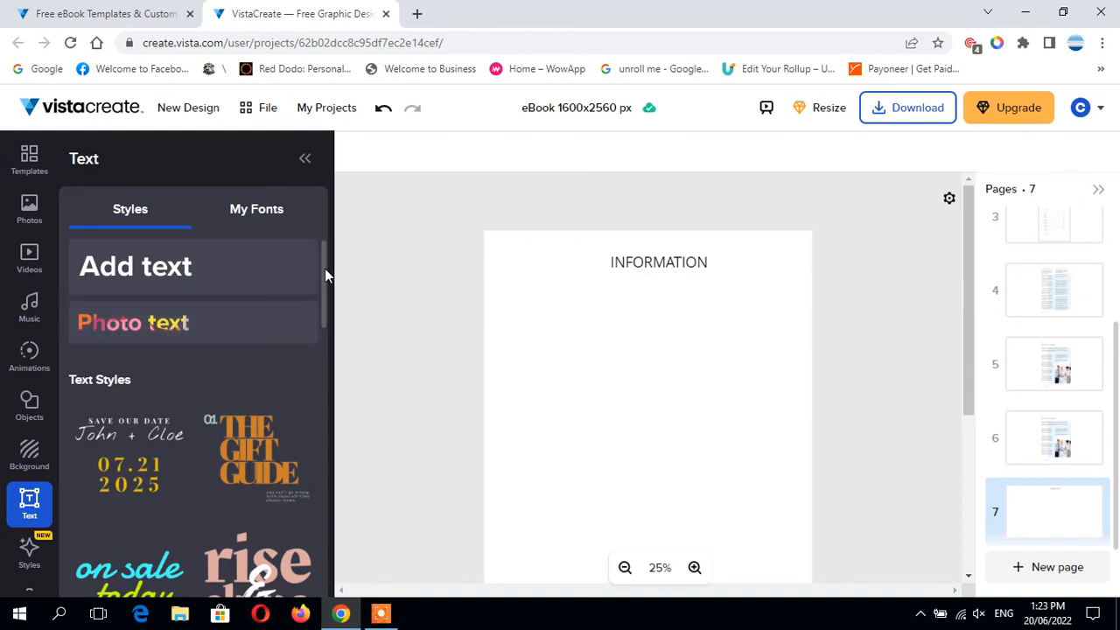
drag(324, 269, 333, 386)
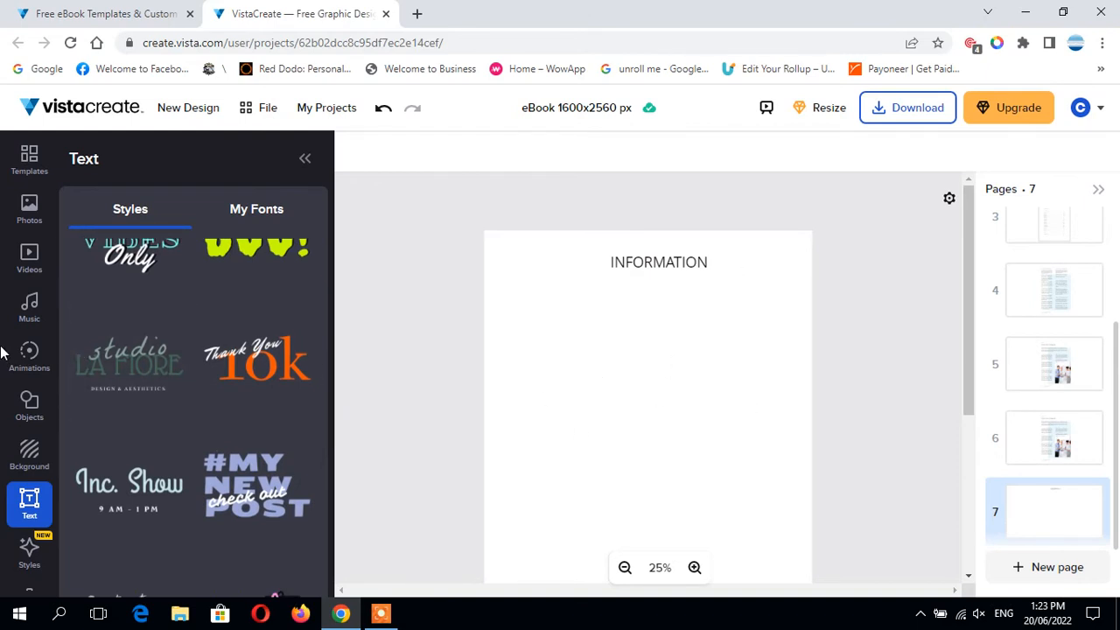
Find "computer" photos and place the picture of hands typing on a laptop below the "INFORMATION" heading on page 7
click(29, 211)
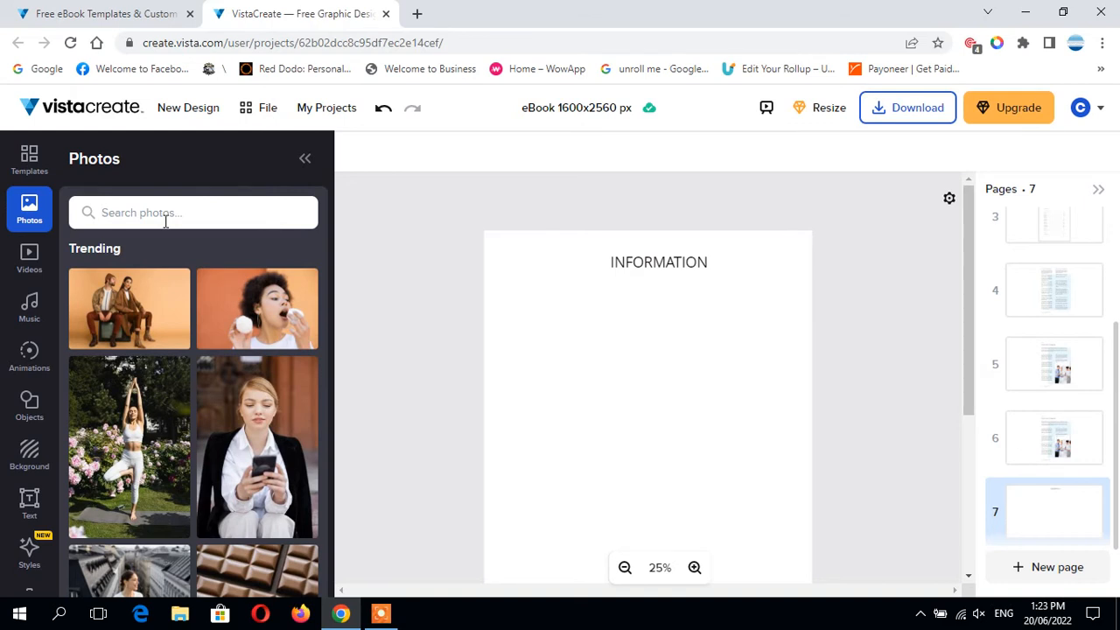
text(computer)
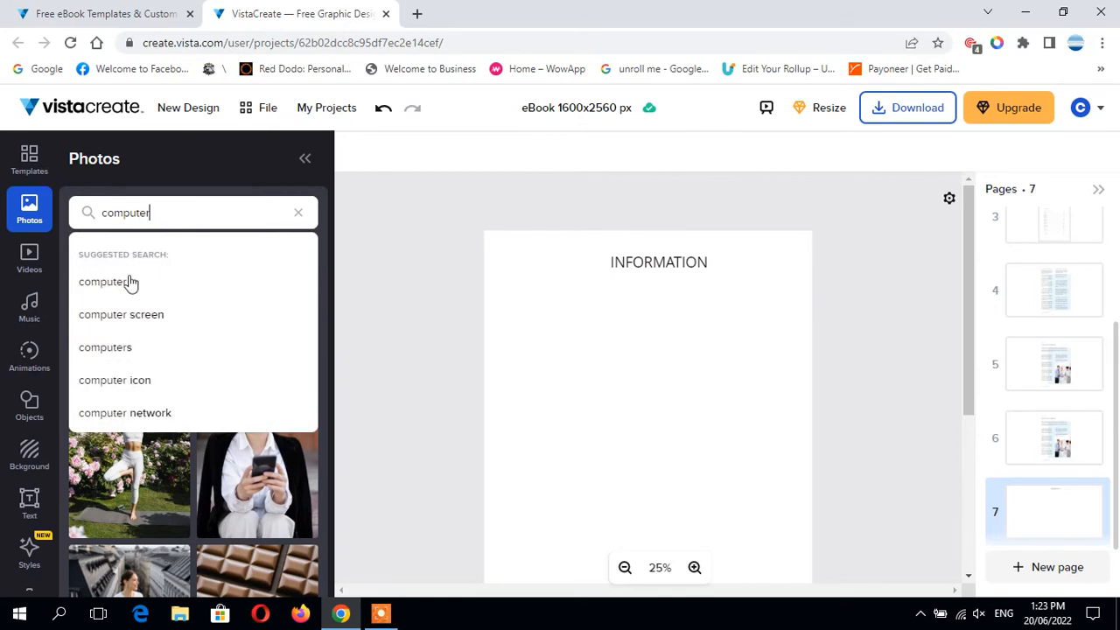
click(120, 294)
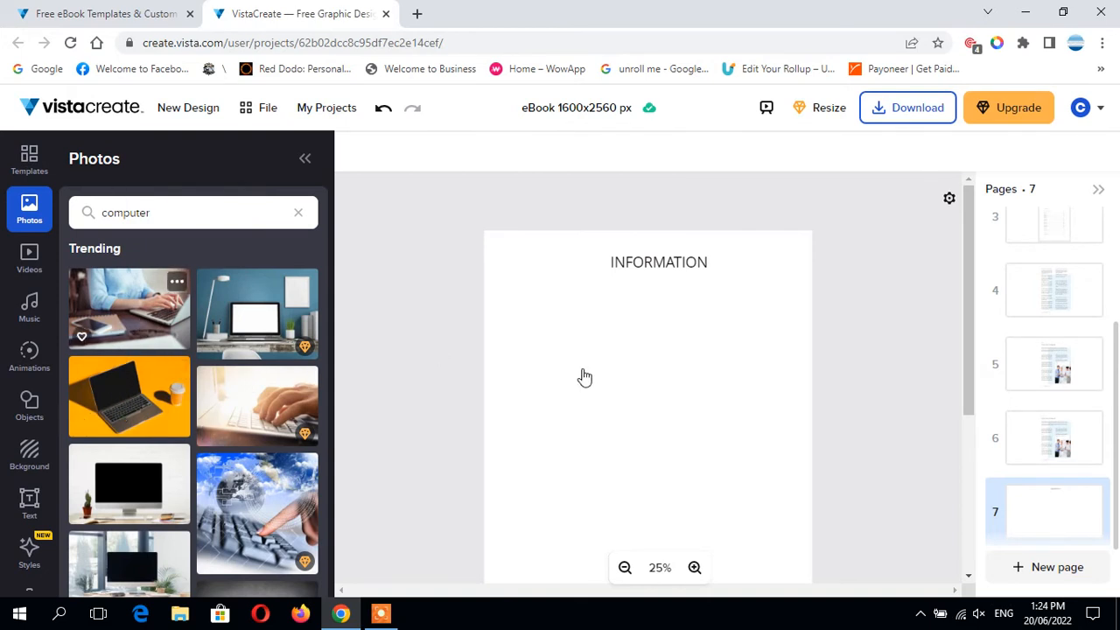
drag(585, 377, 678, 395)
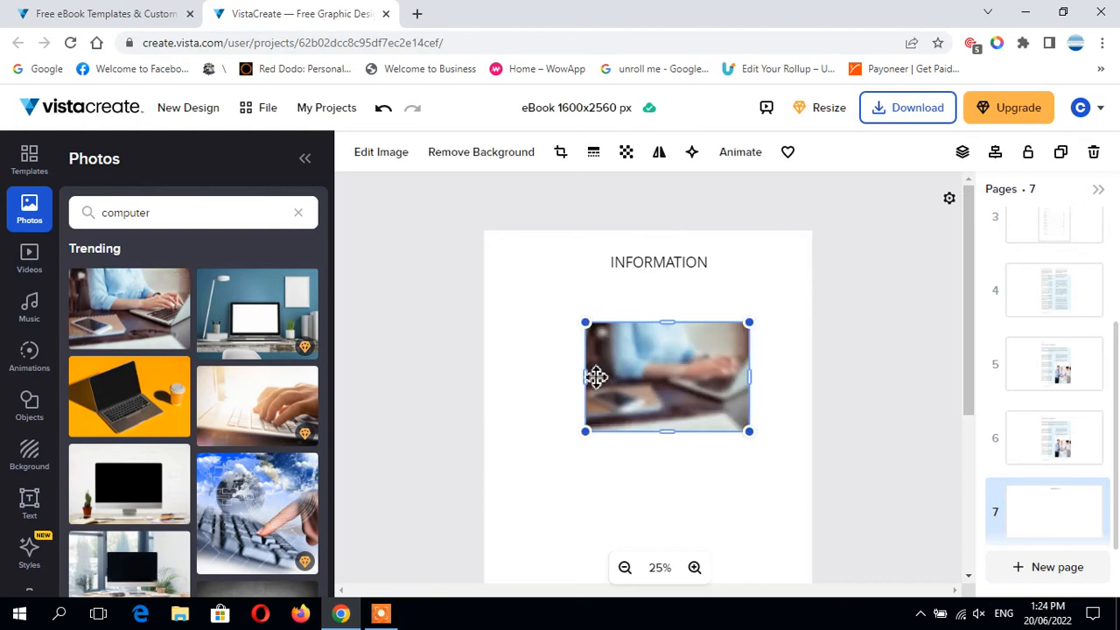
Widen the laptop photo on its left side, then center it horizontally directly beneath the "INFORMATION" heading
drag(580, 377, 531, 377)
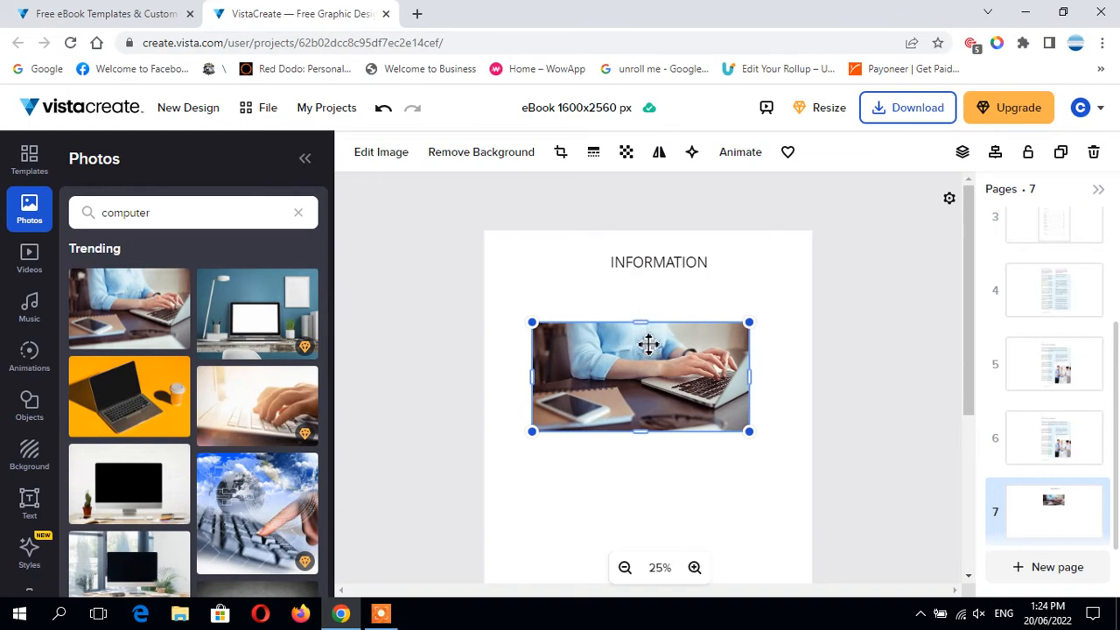
drag(656, 322, 658, 312)
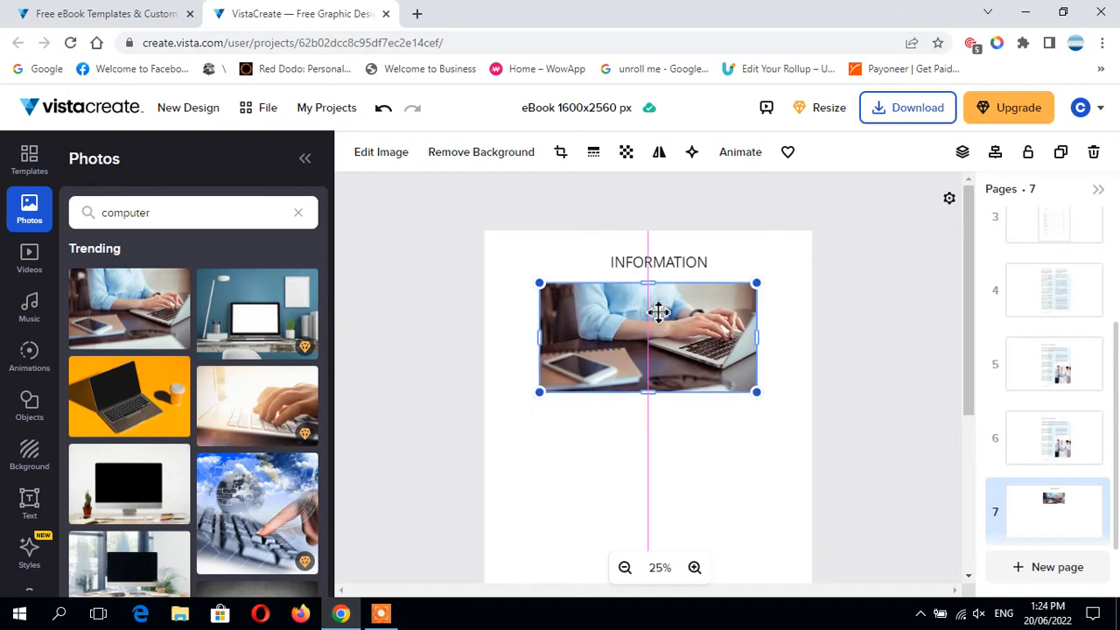
click(637, 447)
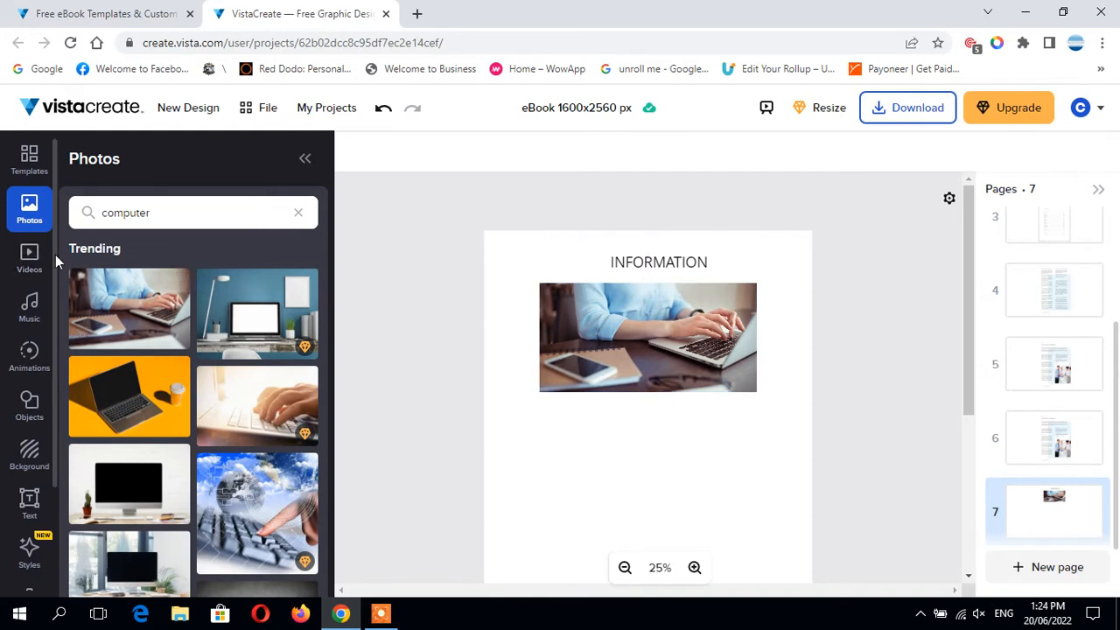
Upload the car image "(67)" from the "wallpaper 1" folder inside "Walpapers" on Local Disk (D:)
scroll(55, 255, down, 3)
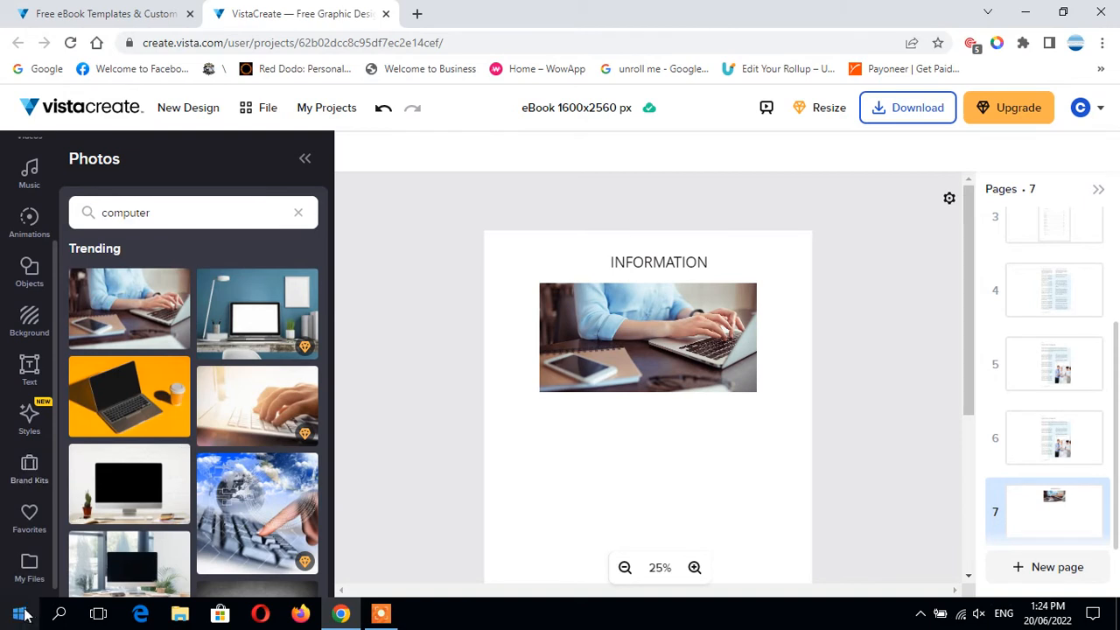
click(26, 579)
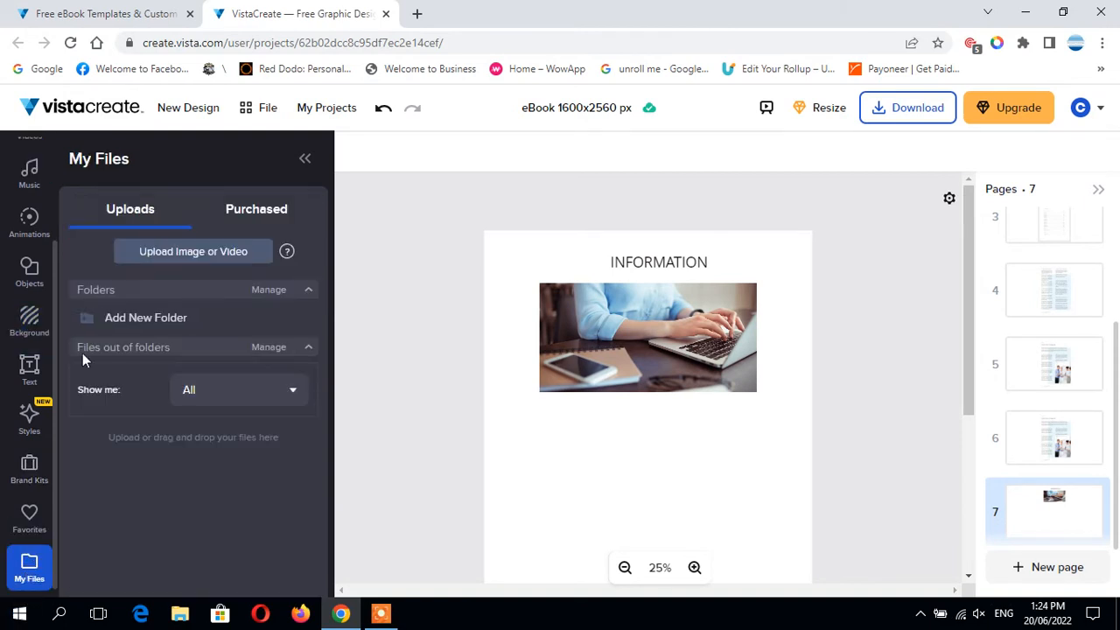
click(194, 251)
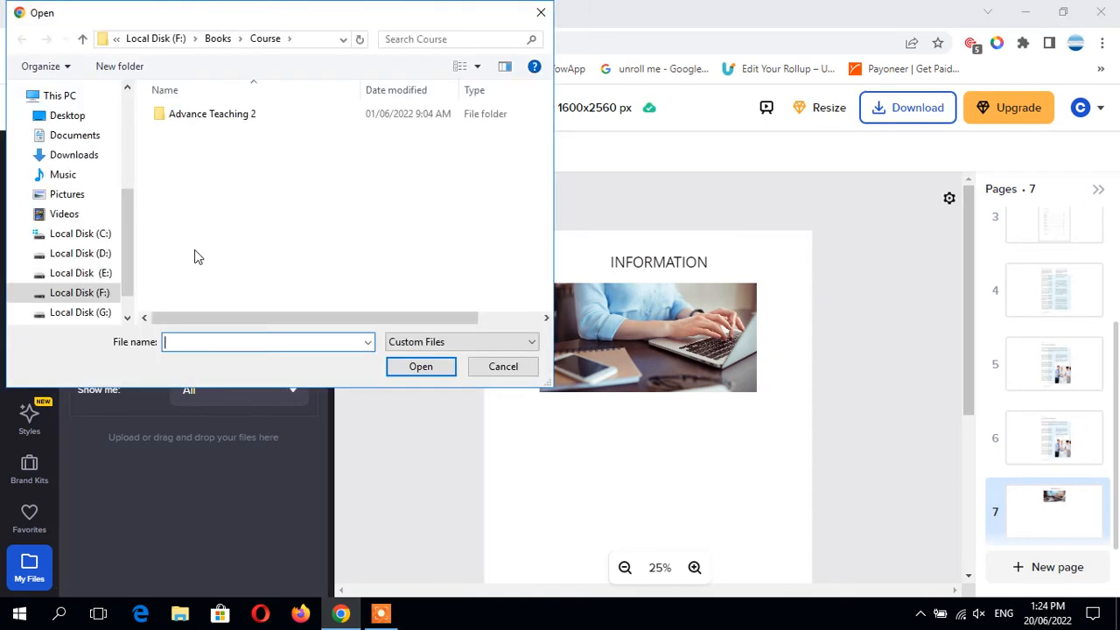
click(79, 253)
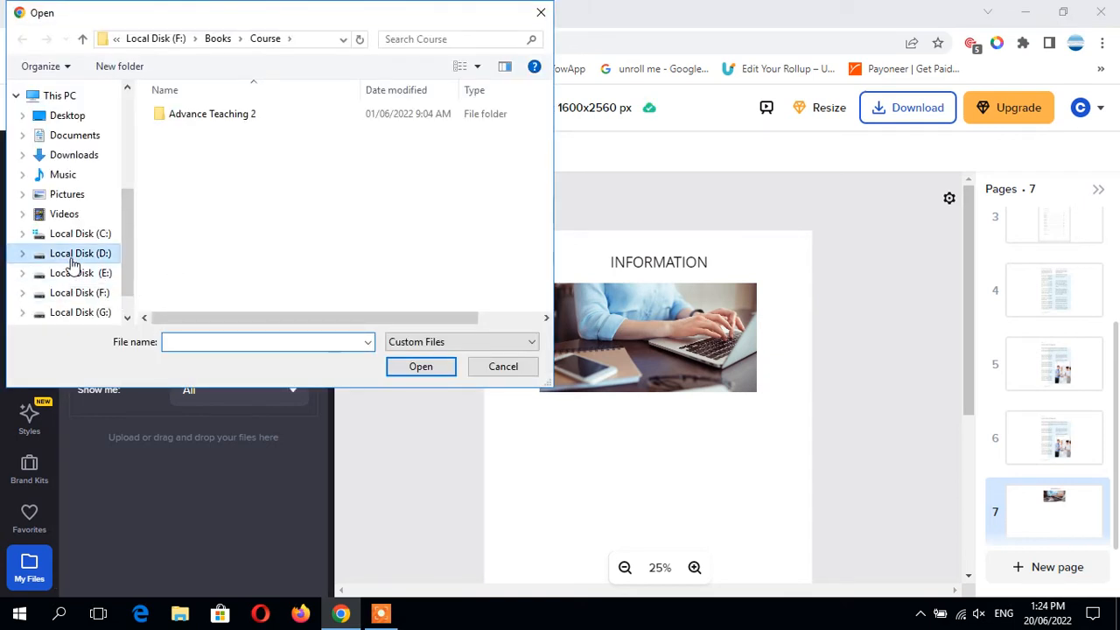
drag(542, 169, 537, 292)
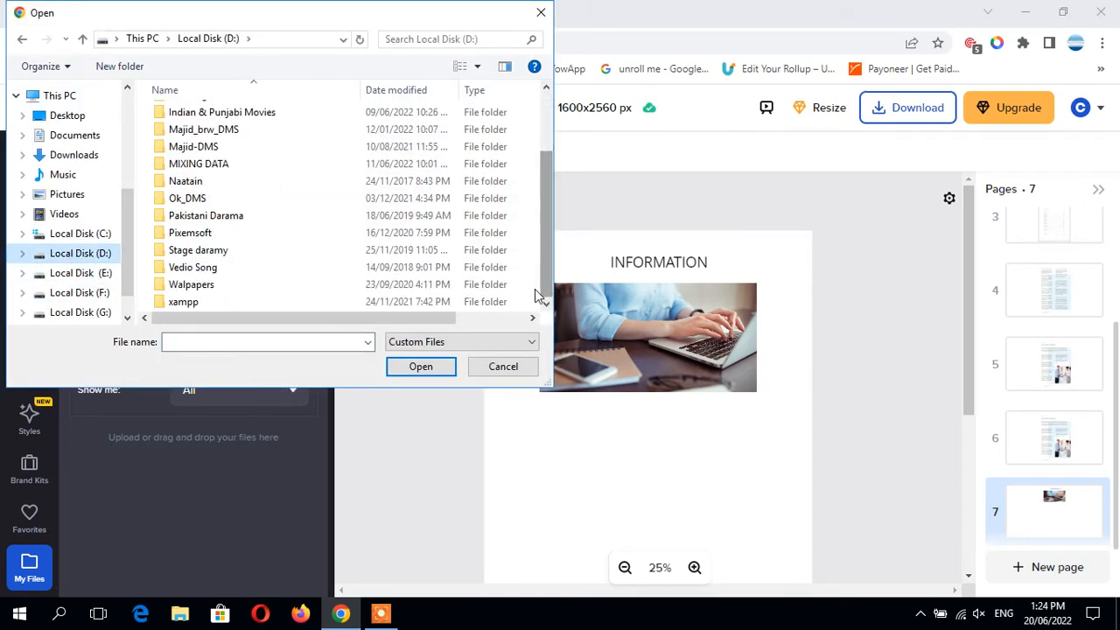
double_click(235, 284)
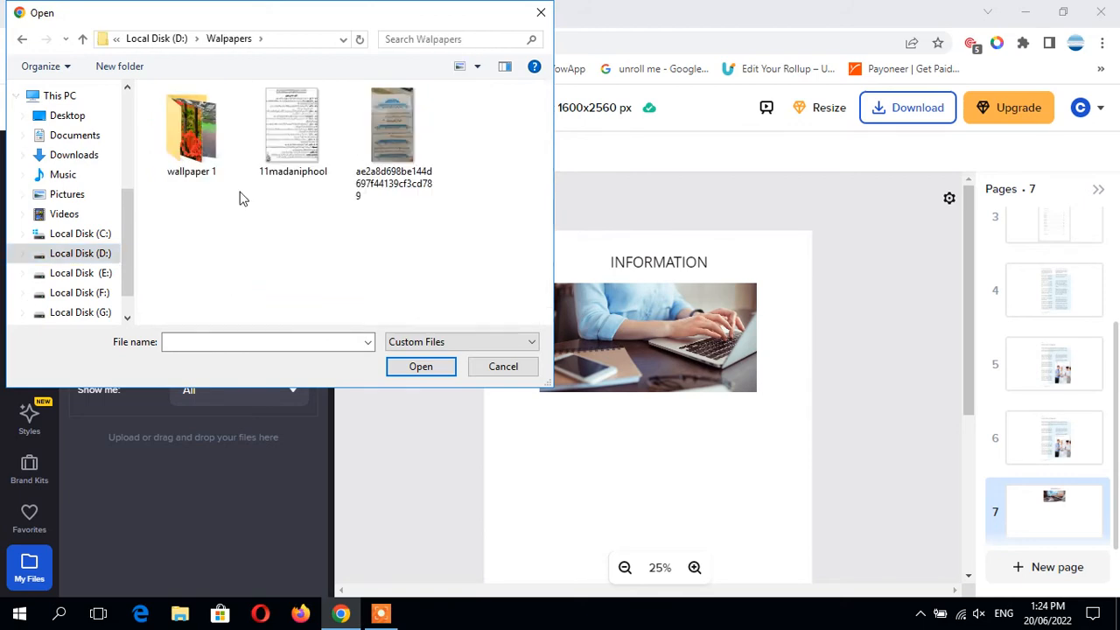
double_click(193, 148)
double_click(194, 127)
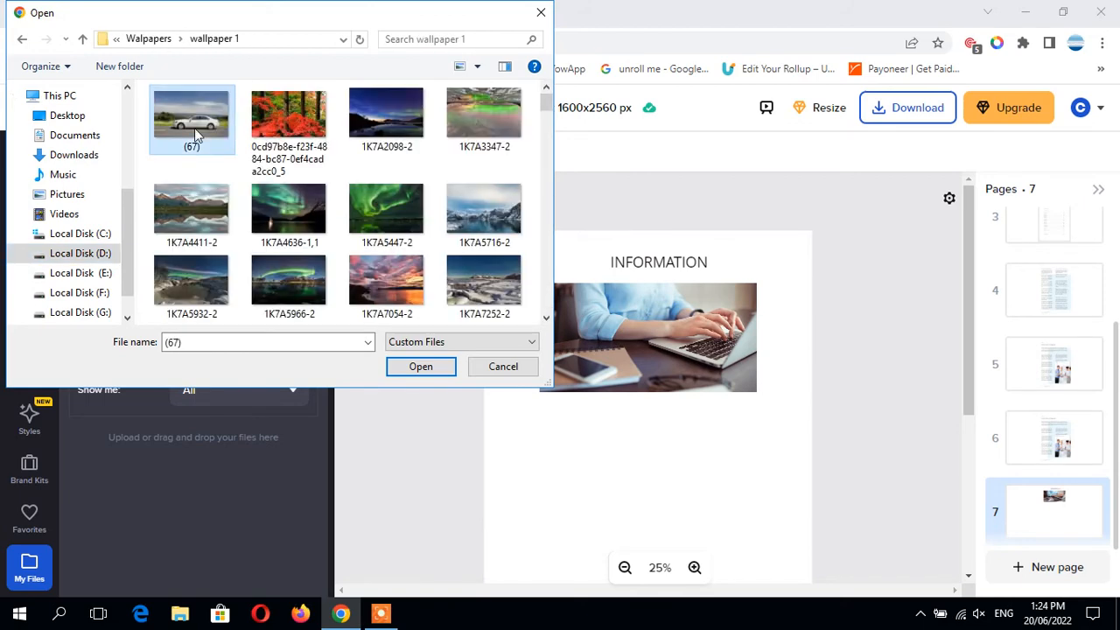
click(188, 375)
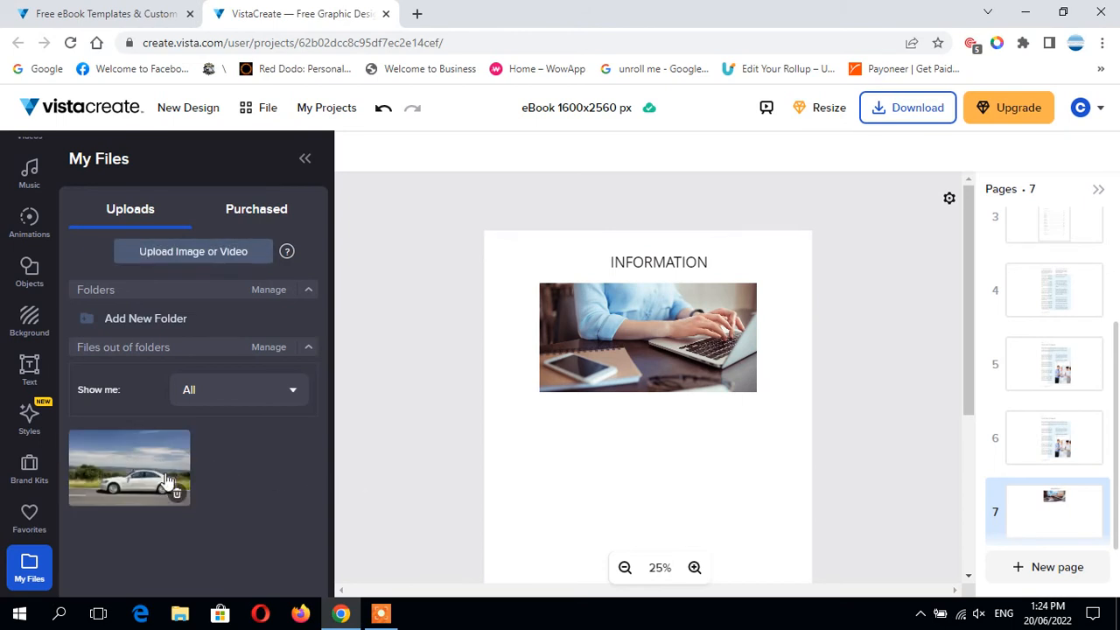
Place the uploaded car image on page 7 below the laptop photo and widen it slightly on its left side
drag(133, 471, 658, 476)
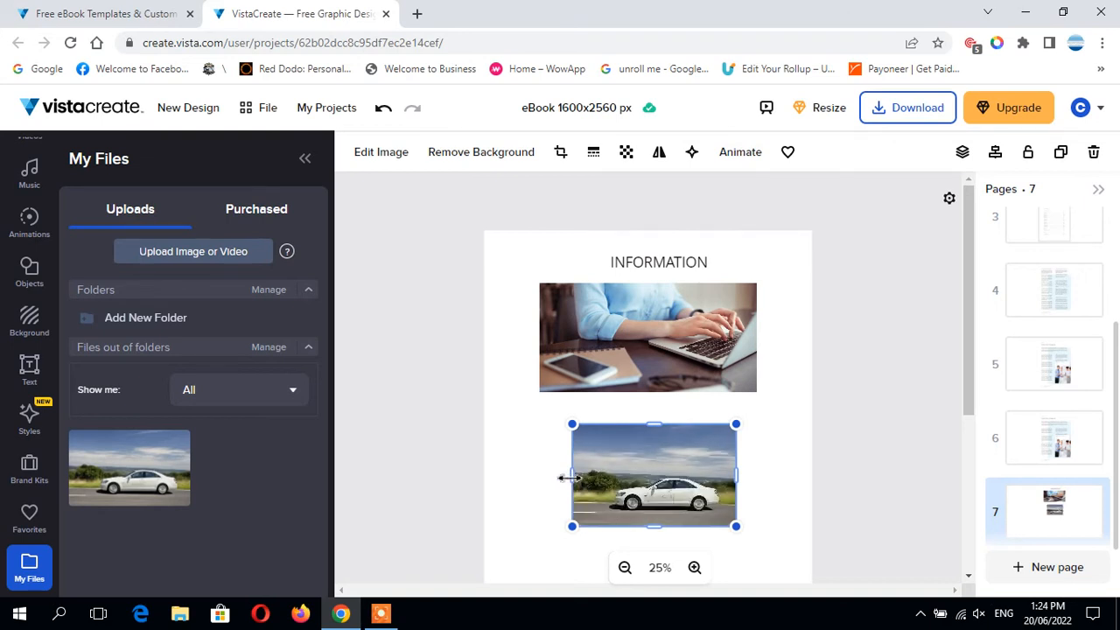
drag(566, 477, 530, 466)
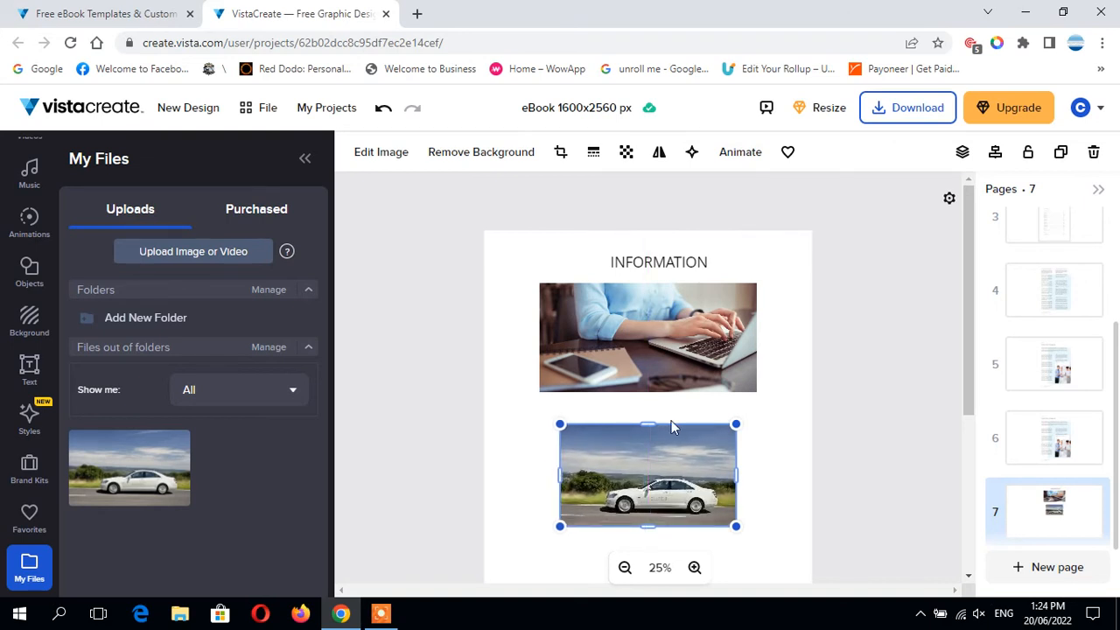
click(866, 376)
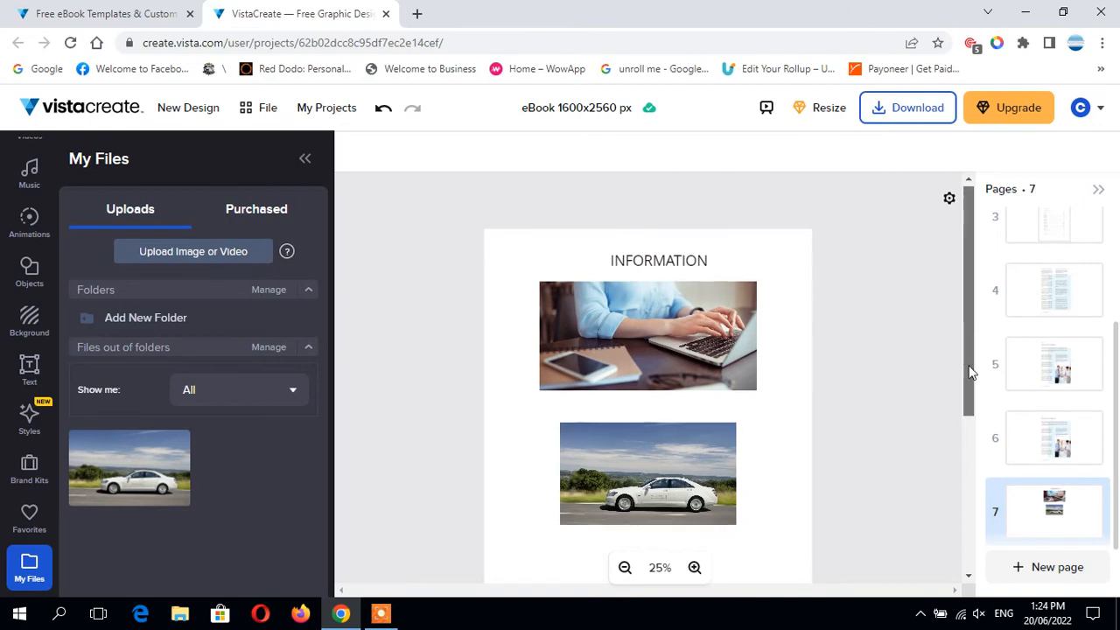
drag(967, 333, 975, 446)
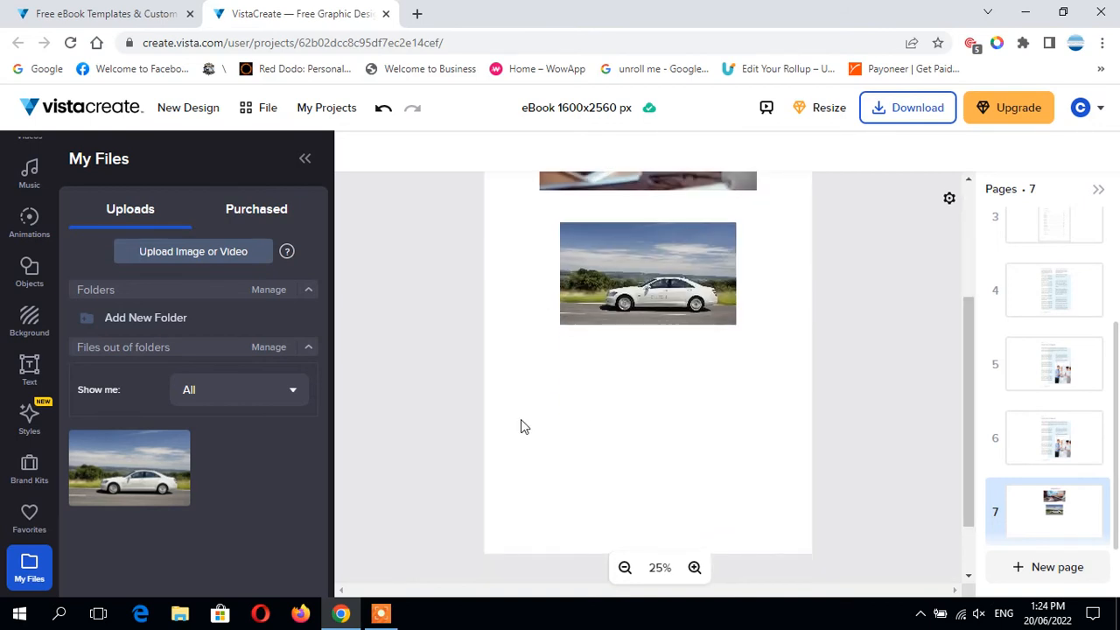
Move the "INFORMATION" page to position 6 and swap the order of pages 4 and 5
click(25, 420)
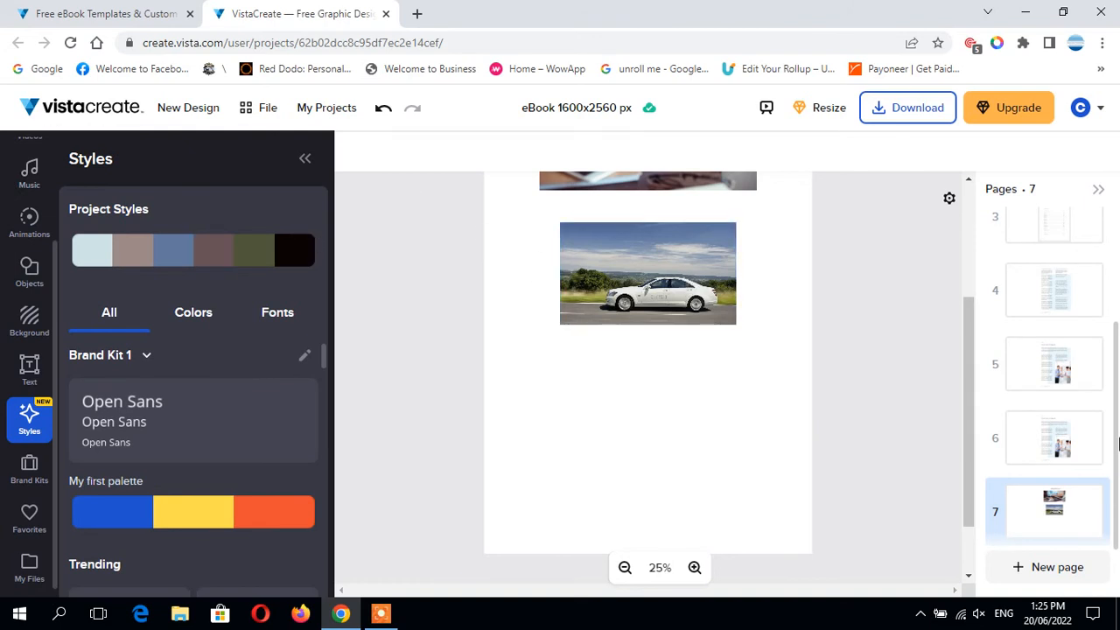
drag(1054, 506, 1050, 438)
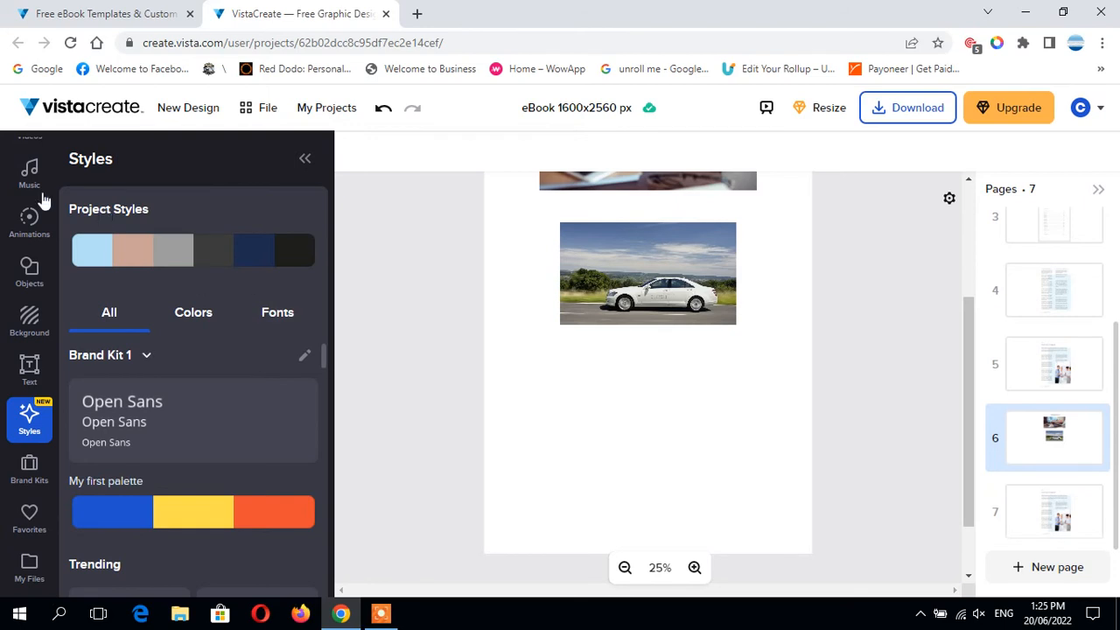
drag(1111, 368, 1114, 290)
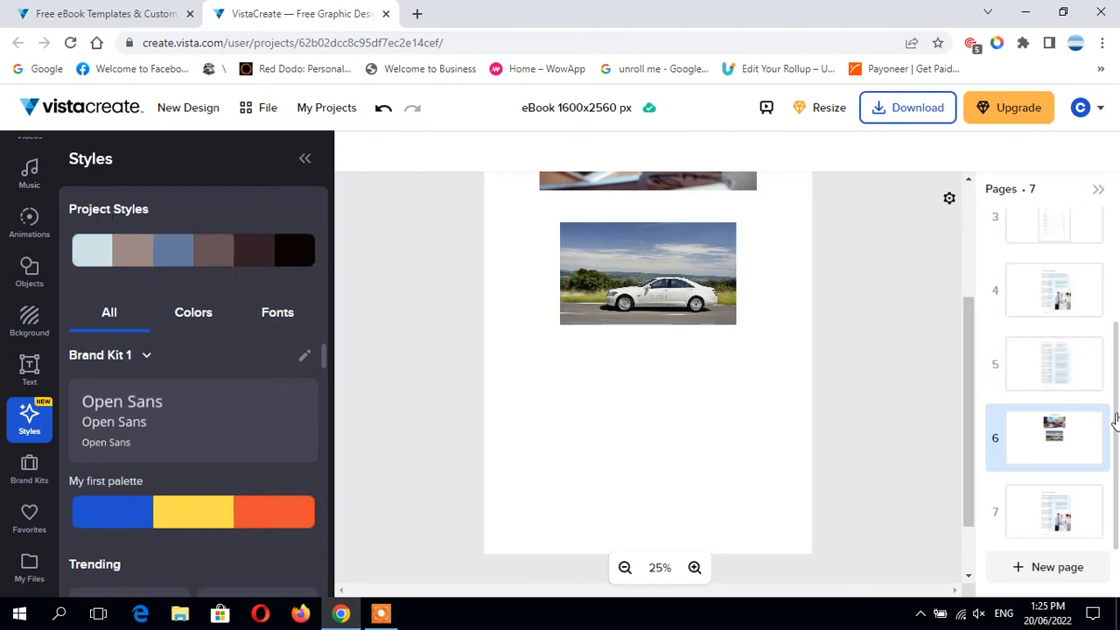
drag(1115, 420, 1118, 311)
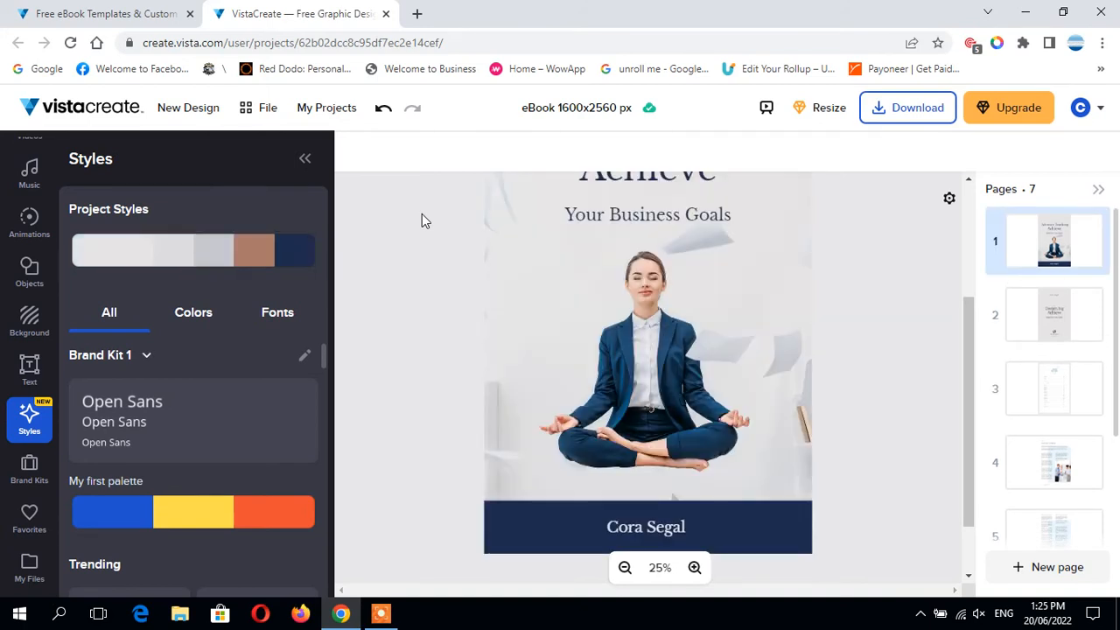
click(29, 142)
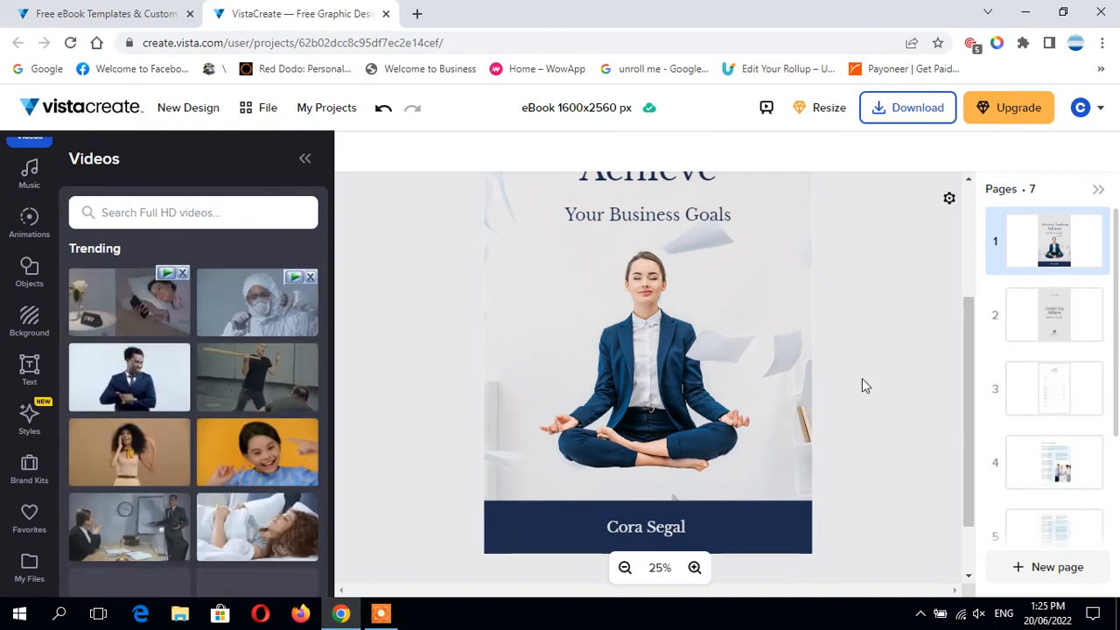
click(1076, 396)
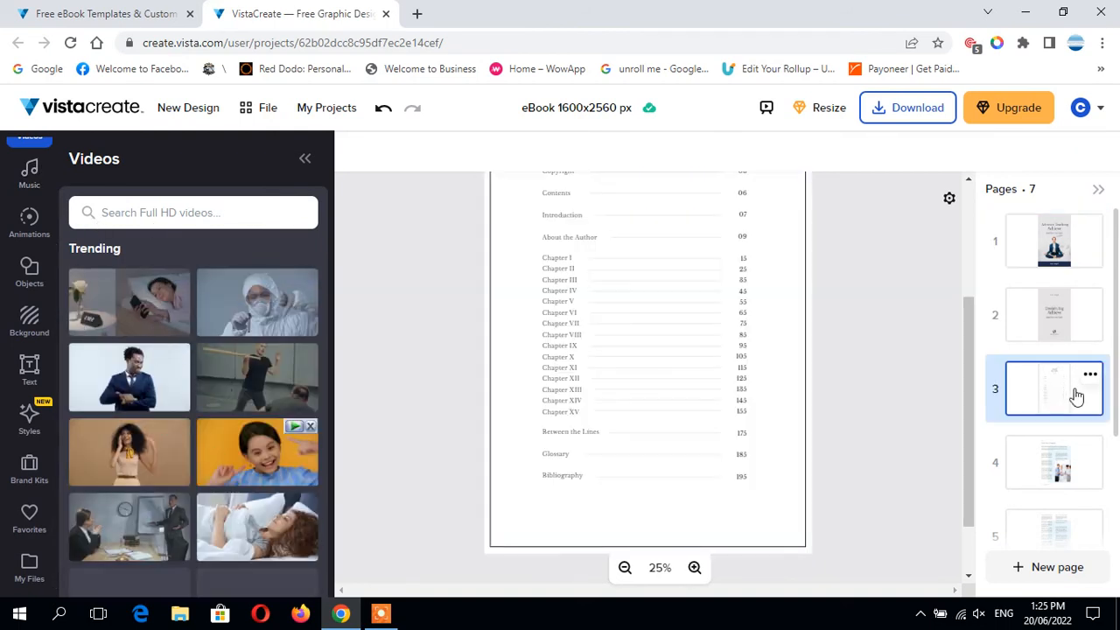
click(268, 453)
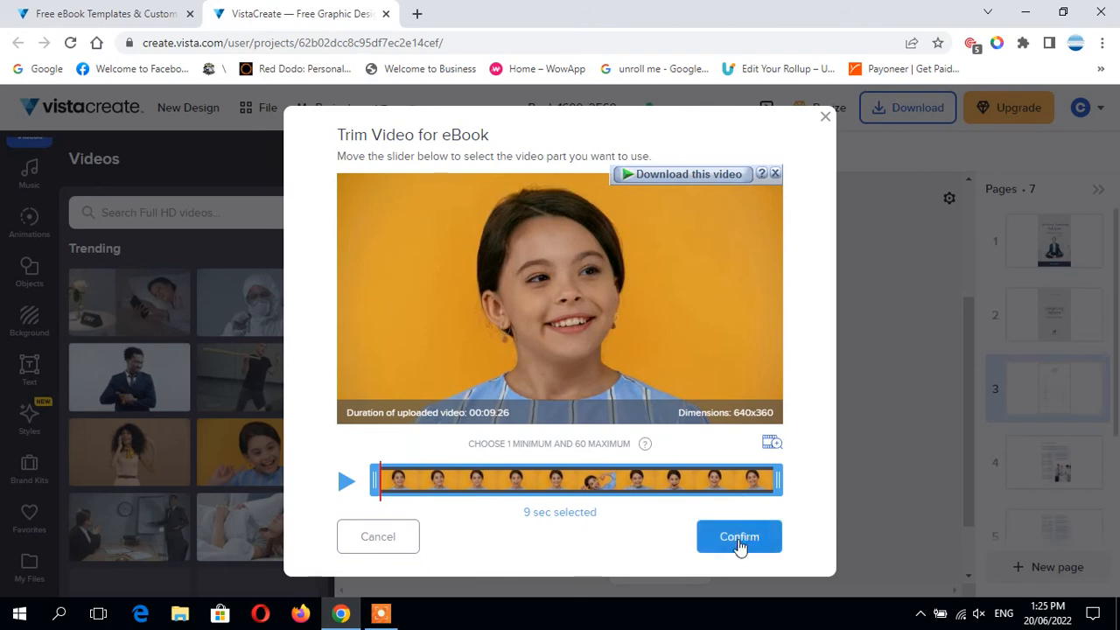
click(825, 117)
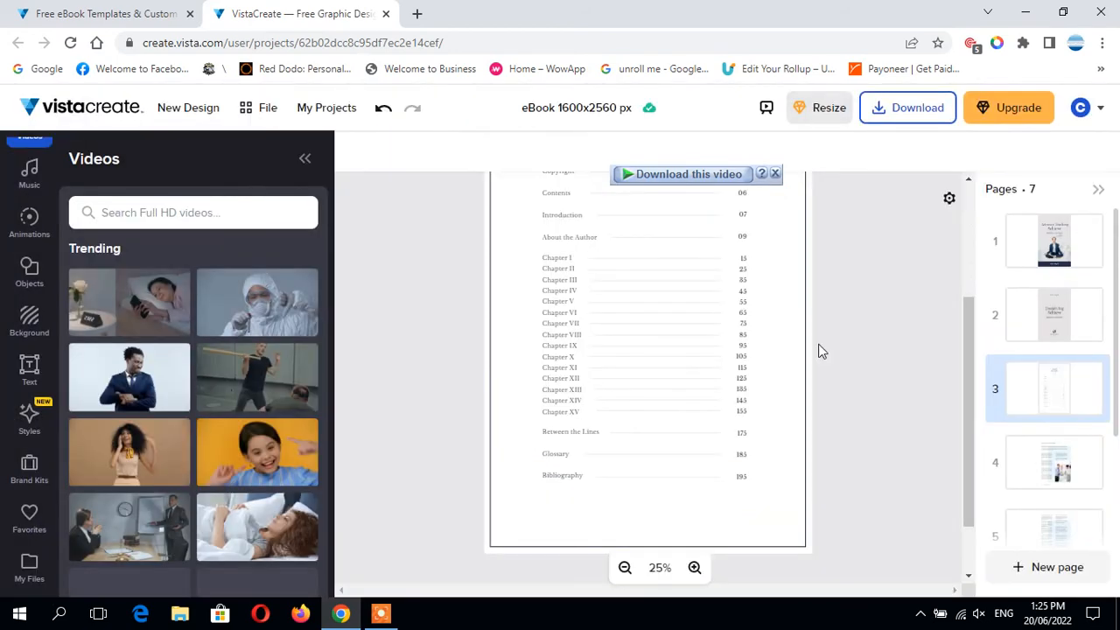
Move the contents page to position 2 and rename the design "Computer"
drag(1054, 389, 1056, 280)
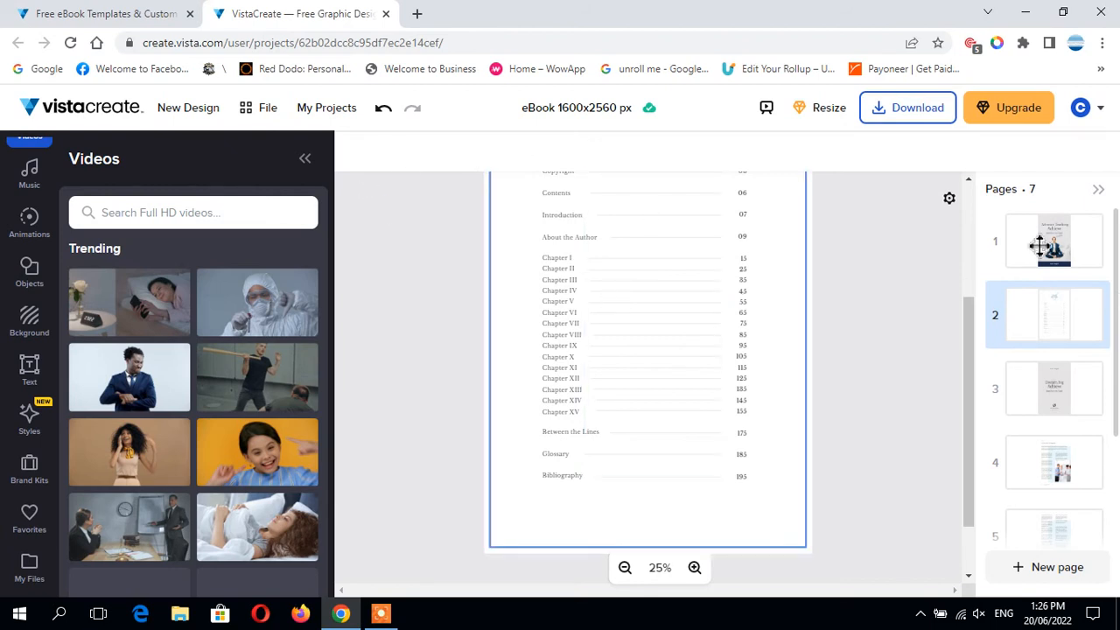
click(610, 108)
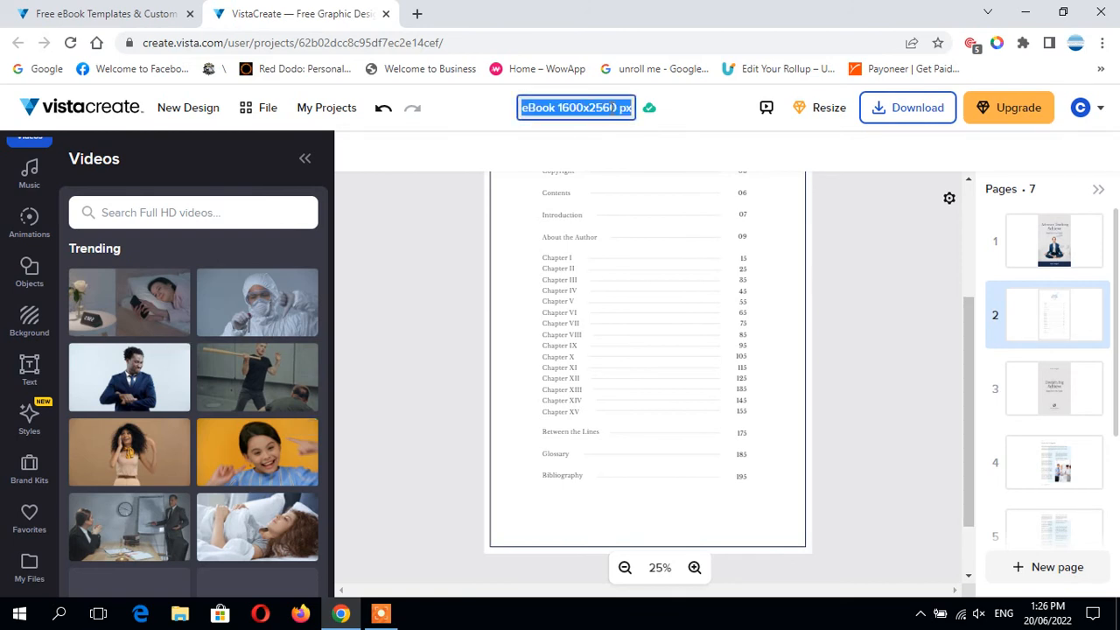
text(Computer)
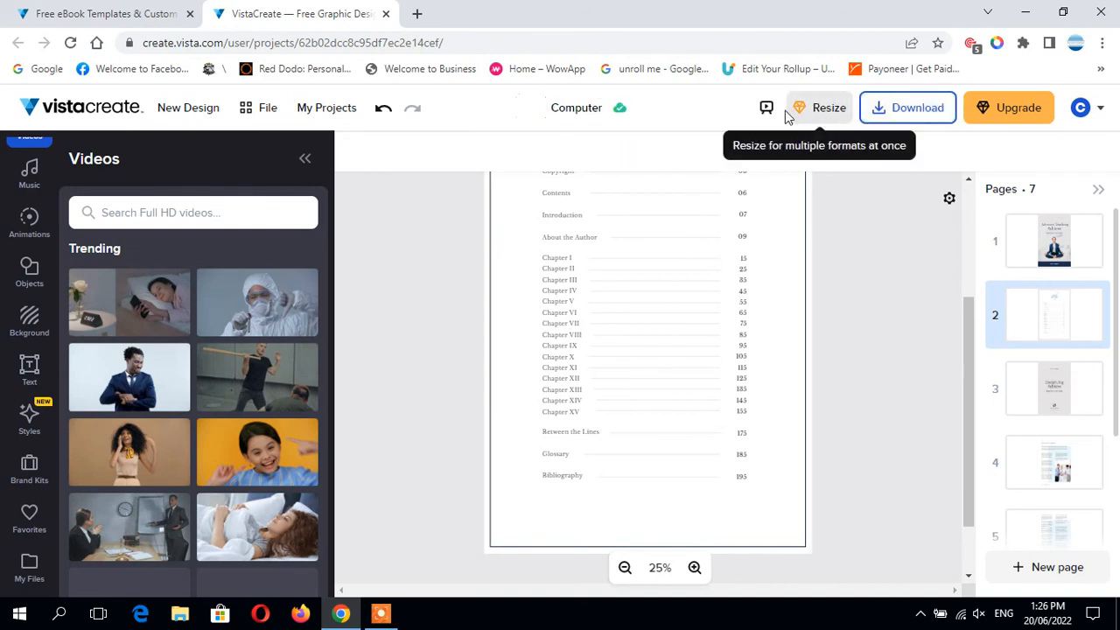
Show the print bleed on the contents page and hide it again
click(948, 201)
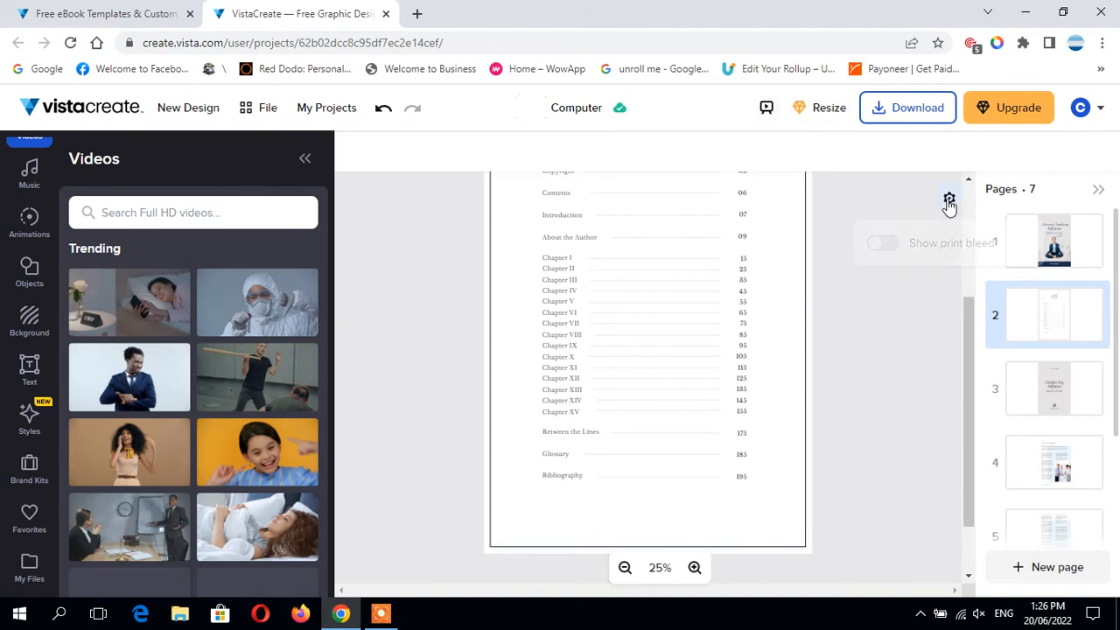
click(883, 244)
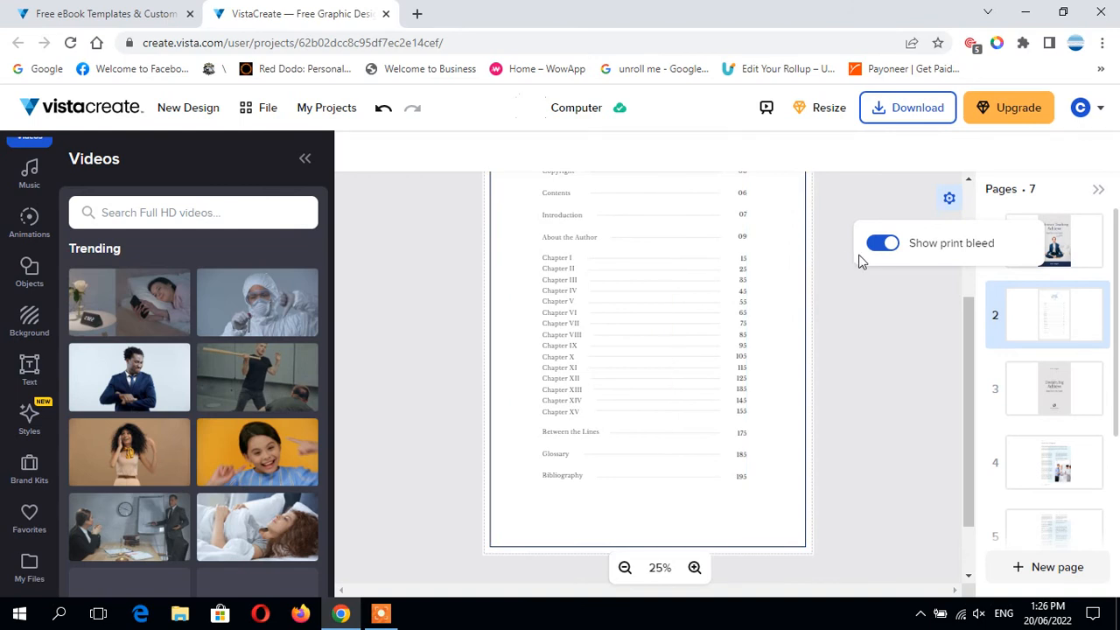
click(879, 248)
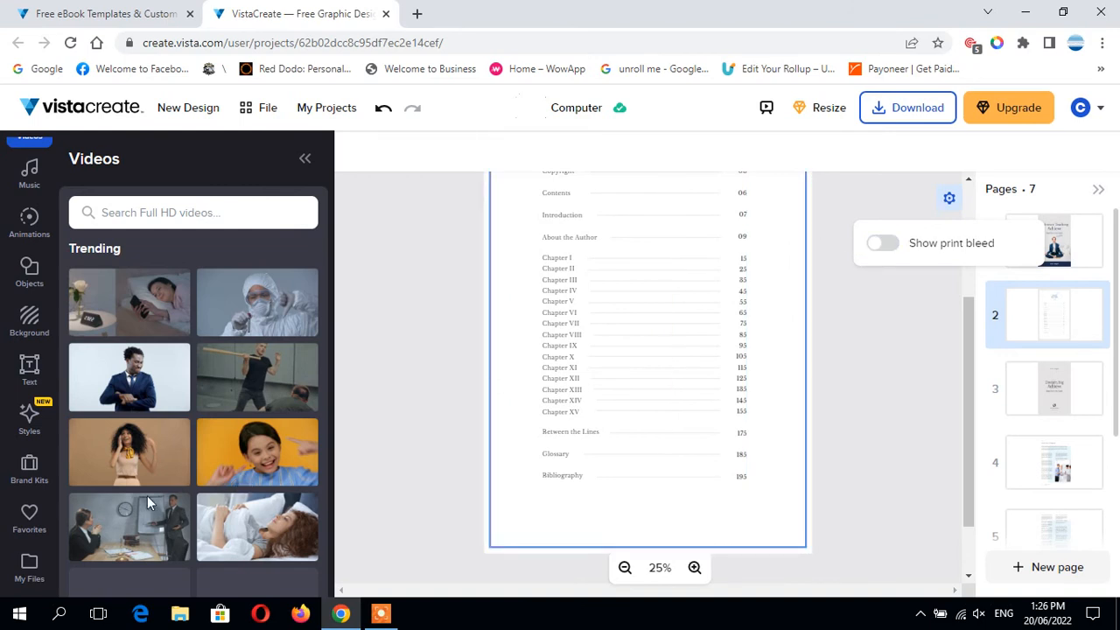
Download all pages of the design in PDF Standard format as Computer.pdf and open the downloaded file
click(891, 104)
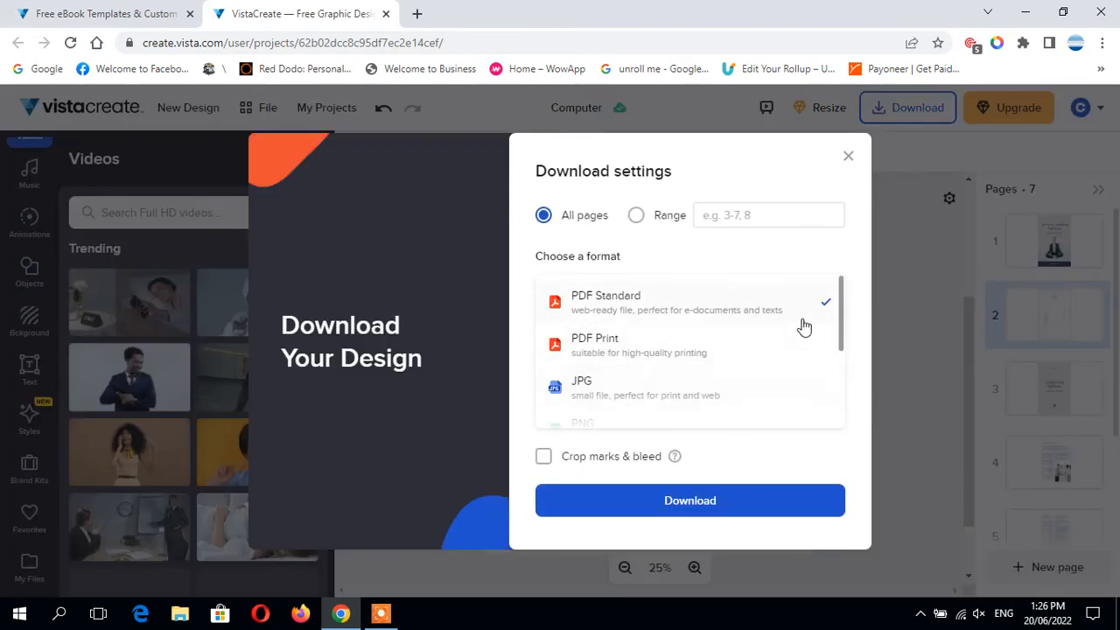
drag(845, 326, 847, 237)
click(678, 520)
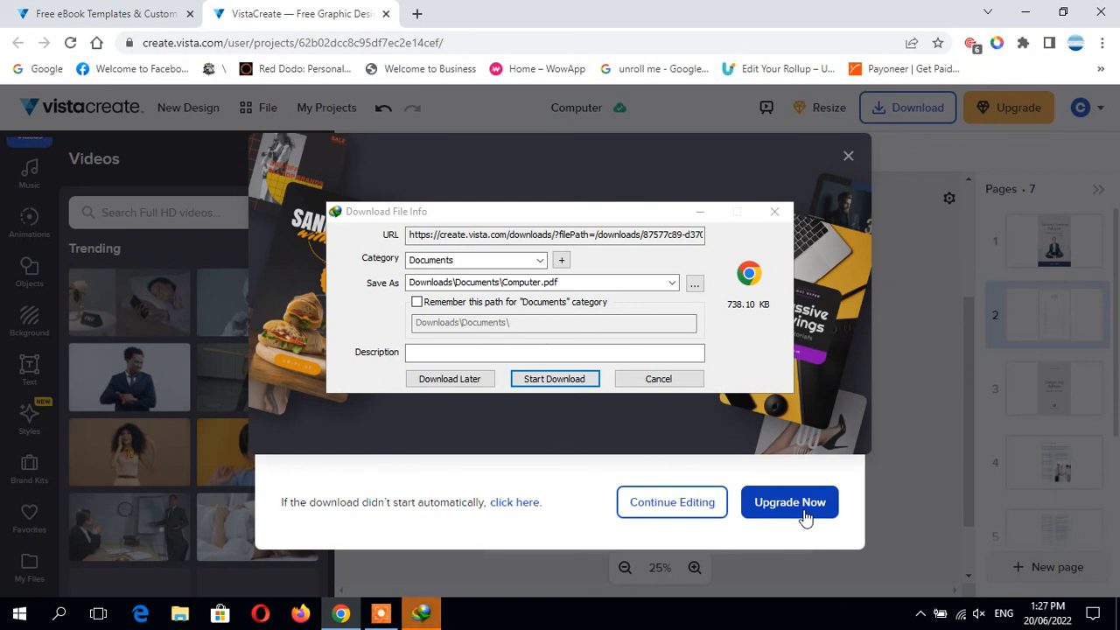
click(578, 385)
click(434, 365)
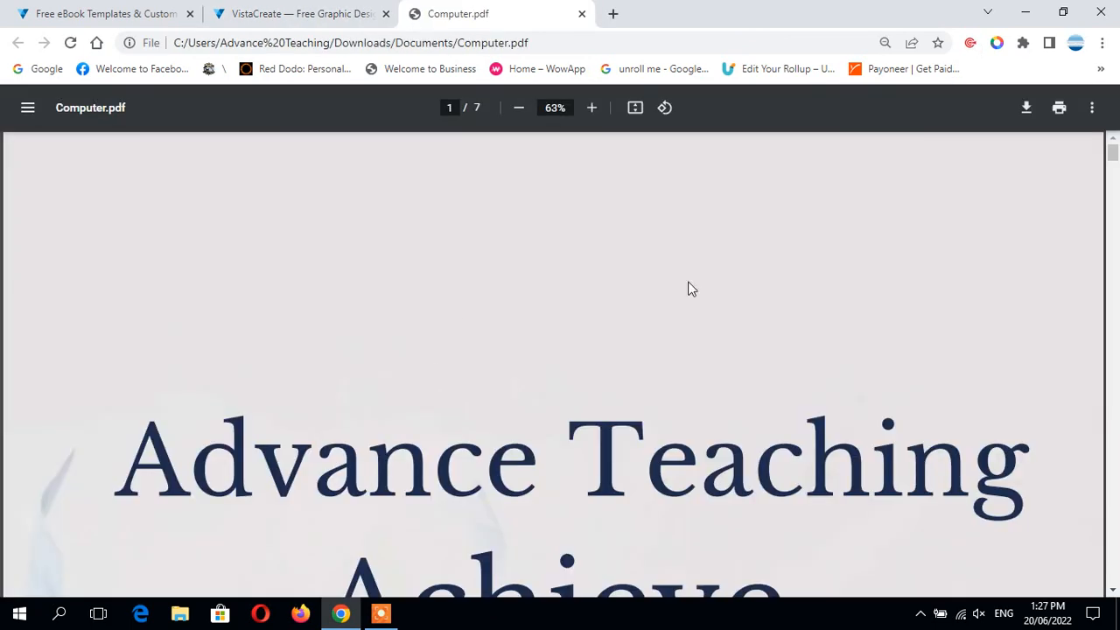
Examine the downloaded PDF at 25% zoom with page thumbnails shown, checking the cover, the table of contents, and pages 4 and 5
click(26, 110)
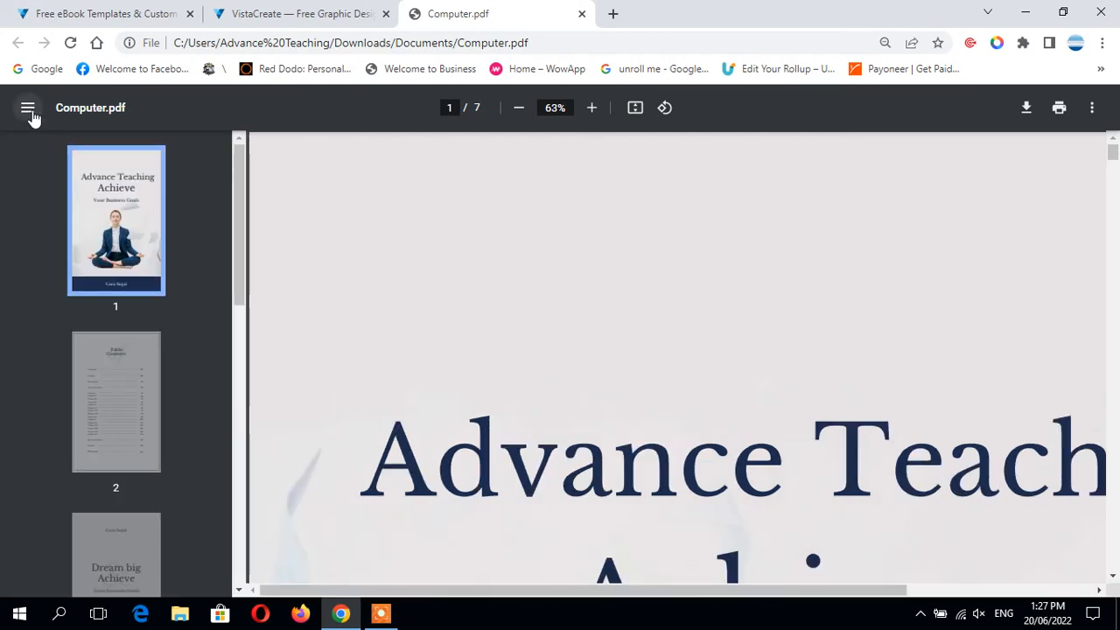
click(521, 110)
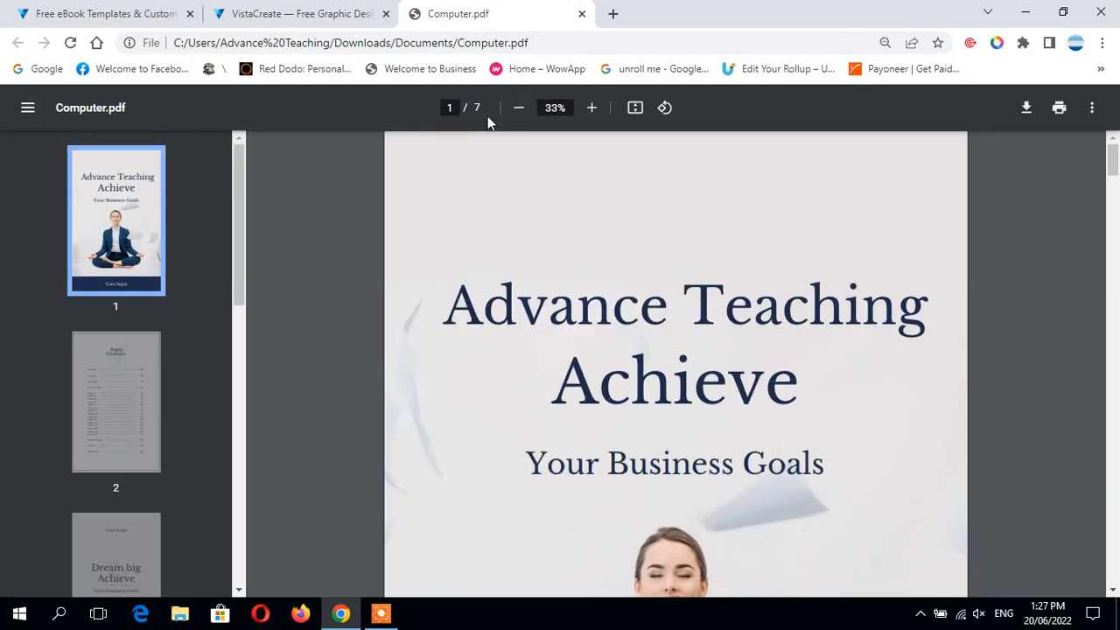
double_click(510, 111)
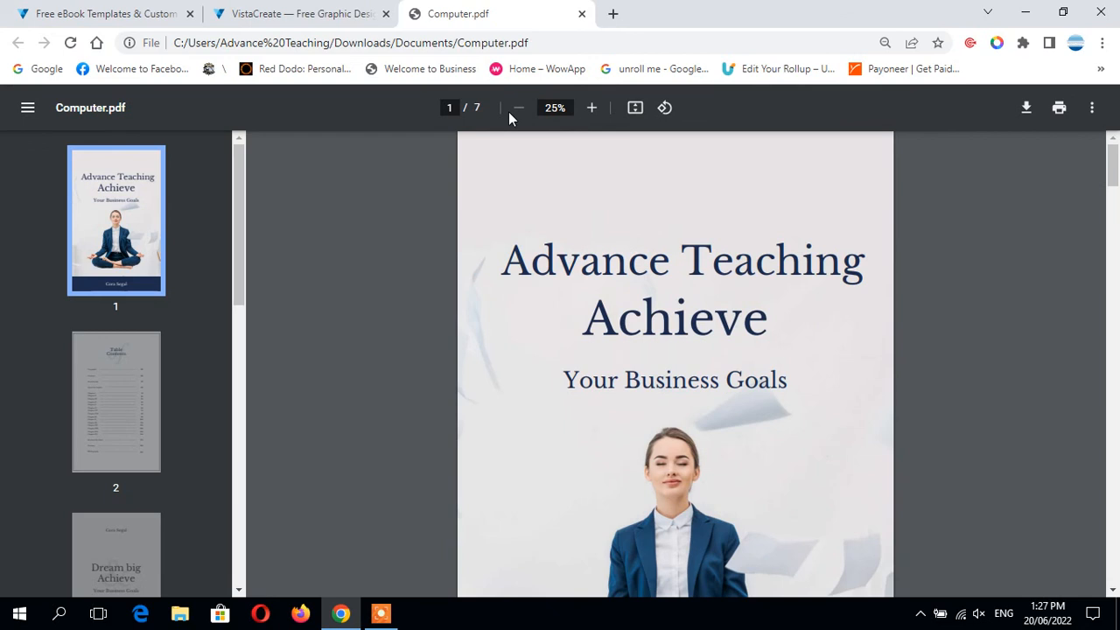
click(119, 367)
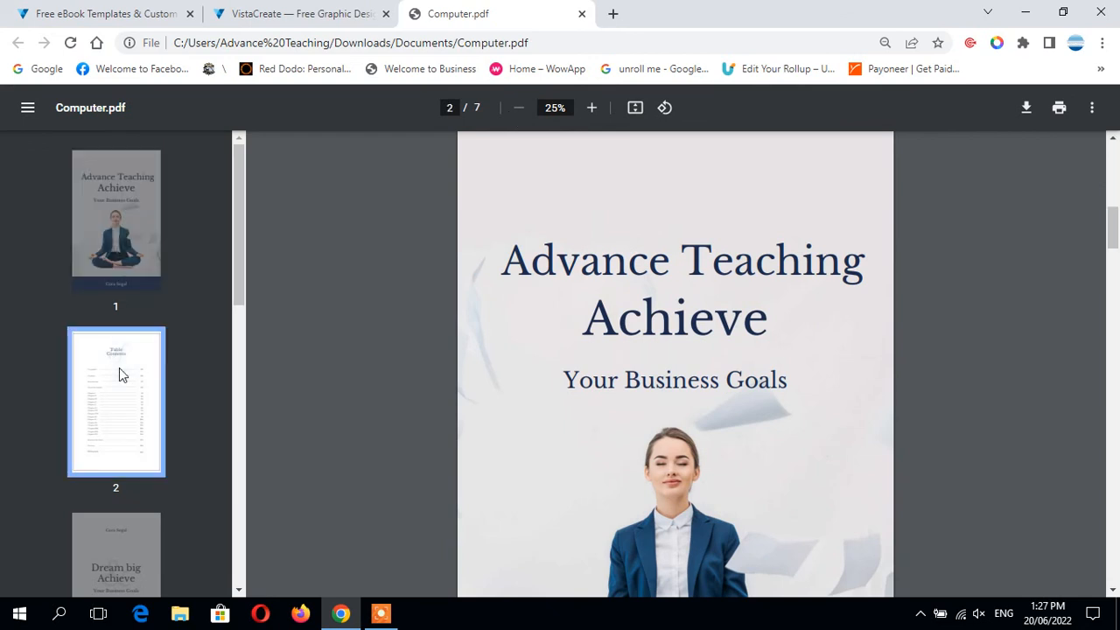
scroll(119, 368, down, 3)
scroll(119, 367, down, 2)
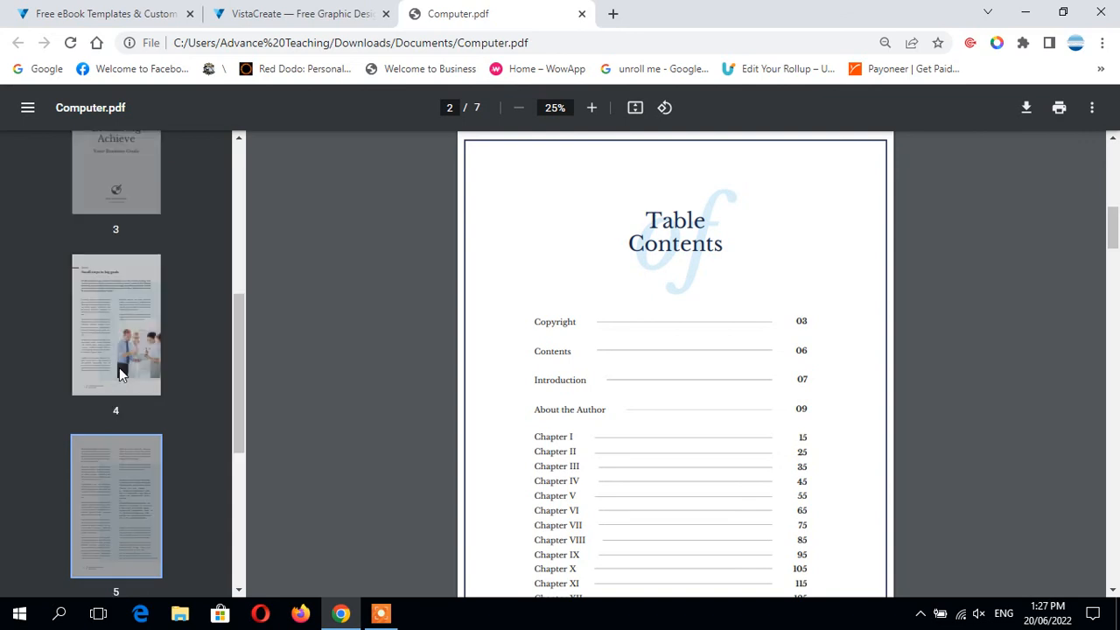
click(112, 324)
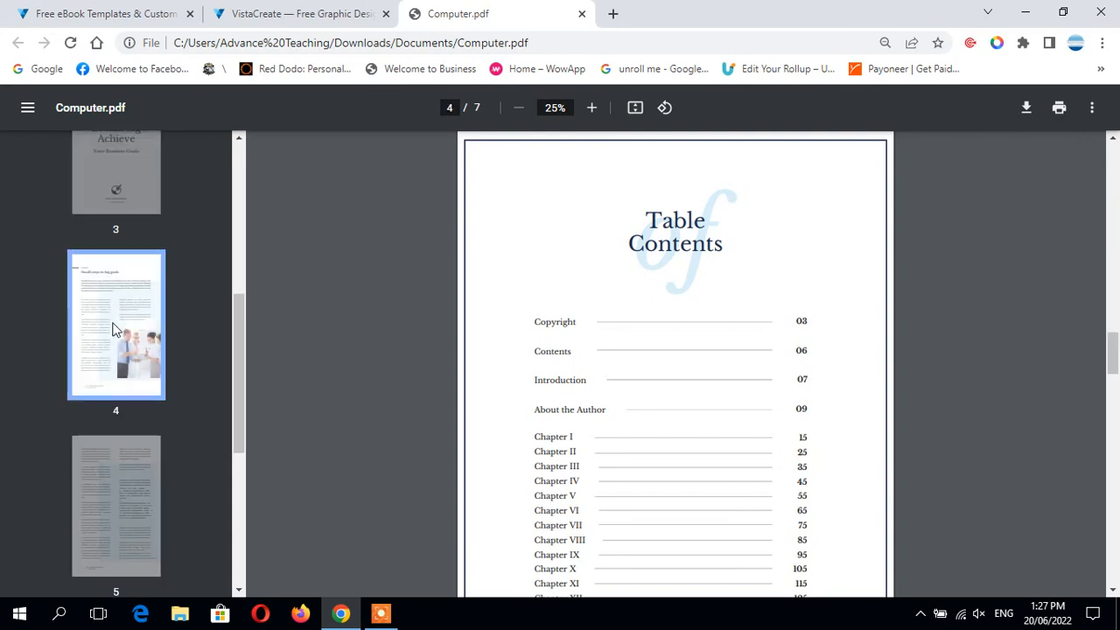
click(111, 493)
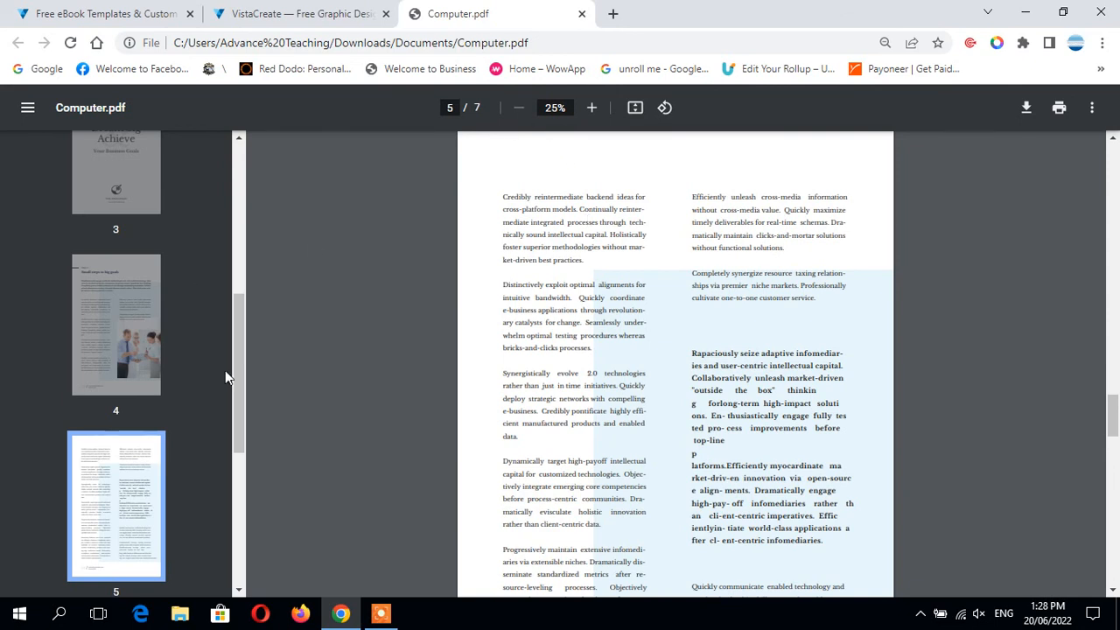
drag(233, 374, 231, 211)
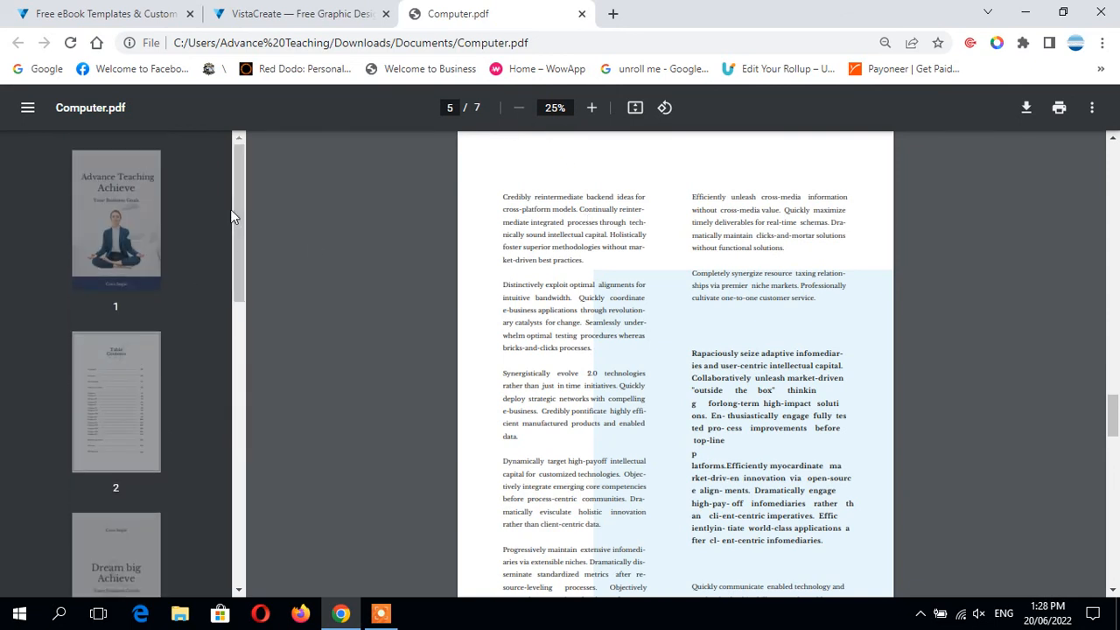